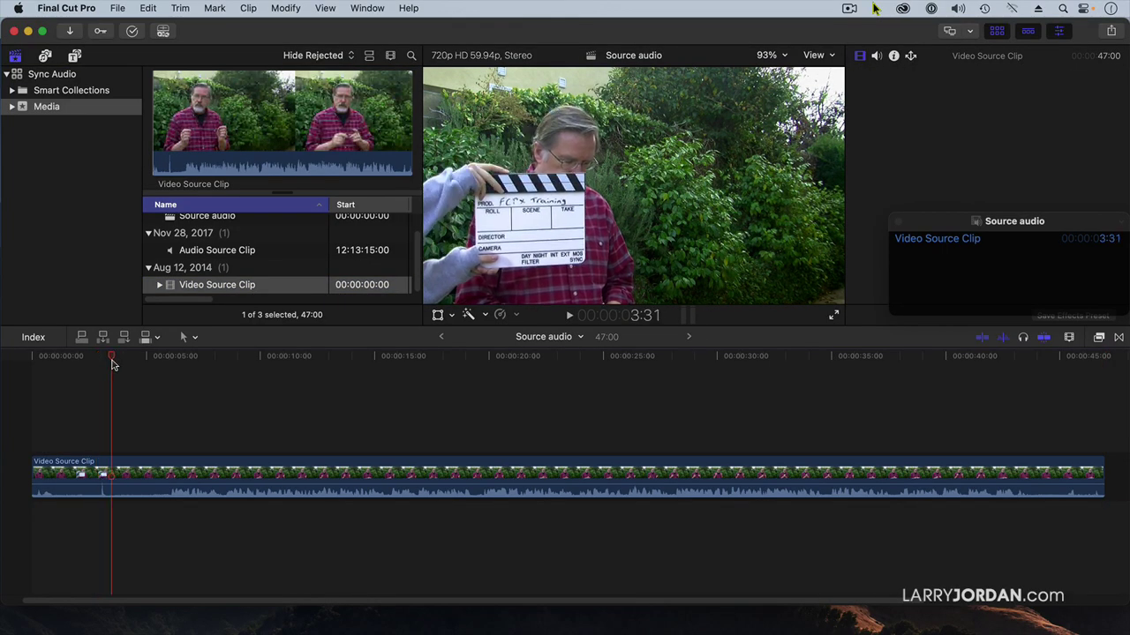
Step: Trim the head of the Video Source Clip so it begins later, near 9:09
{"action": "left_click", "coordinate": [112, 360]}
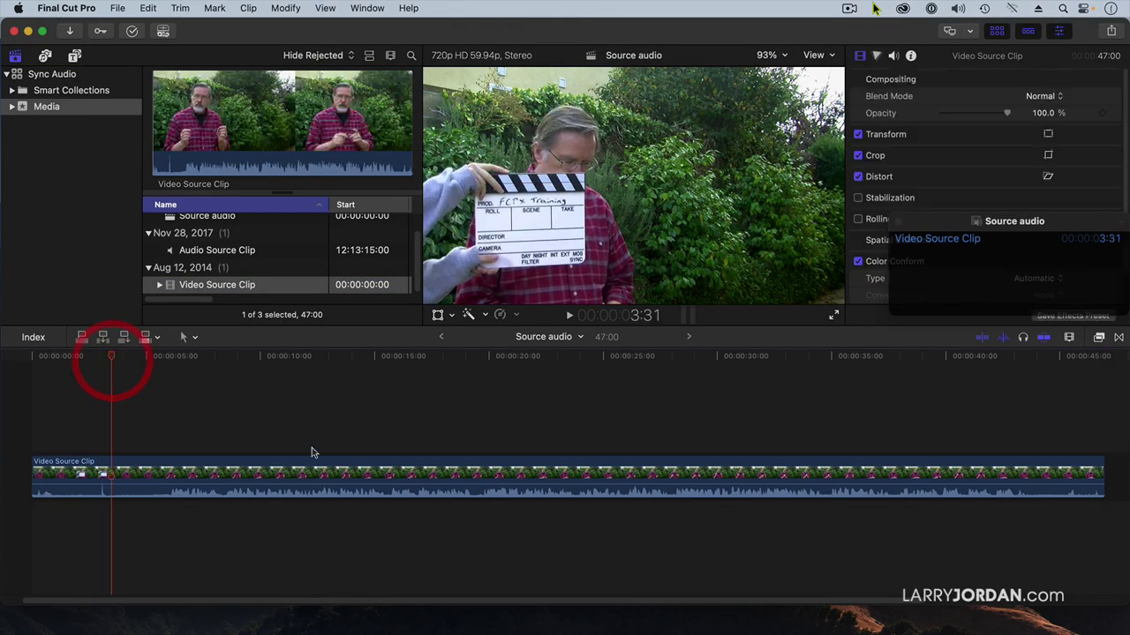
{"action": "left_click", "coordinate": [333, 490]}
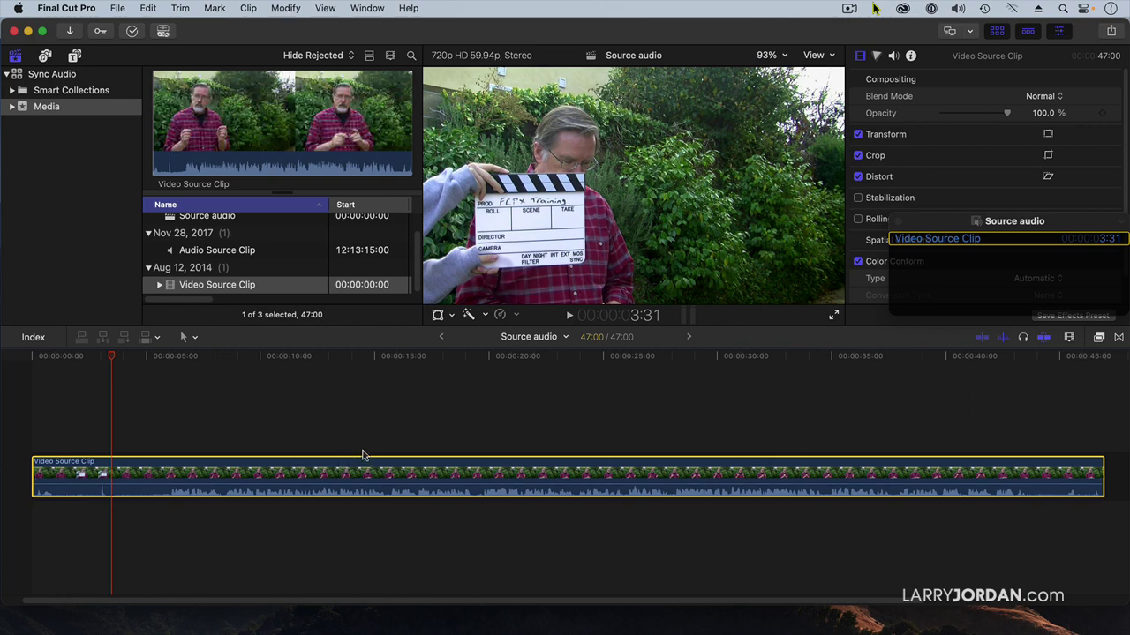
{"action": "left_click_drag", "start_coordinate": [199, 357], "coordinate": [242, 358]}
{"action": "left_click", "coordinate": [242, 358]}
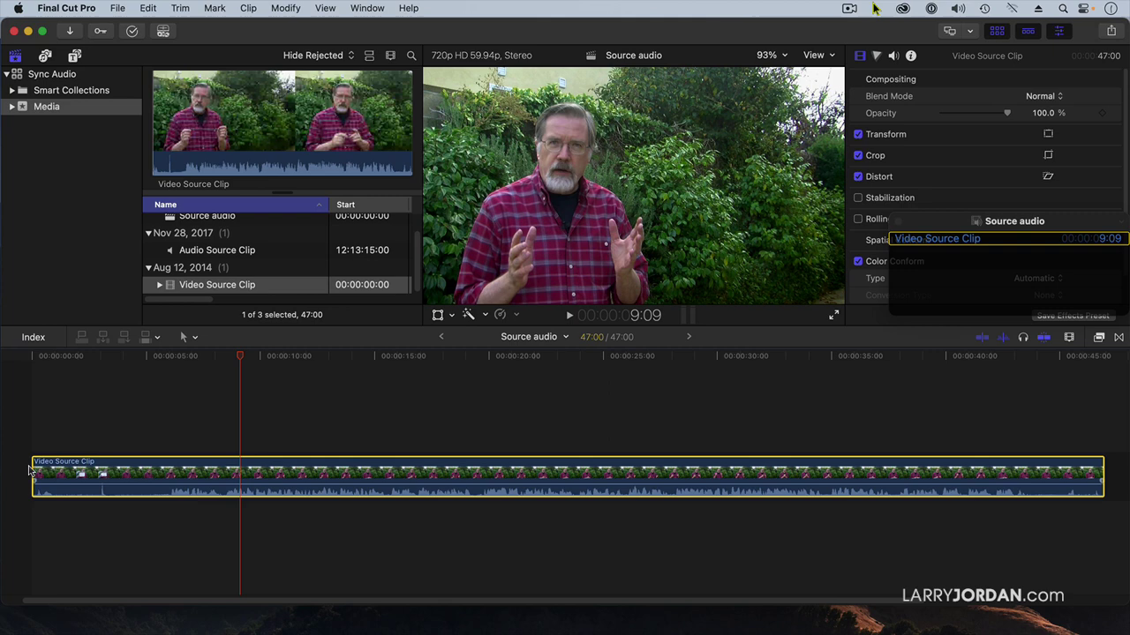
{"action": "left_click_drag", "start_coordinate": [33, 475], "coordinate": [94, 463]}
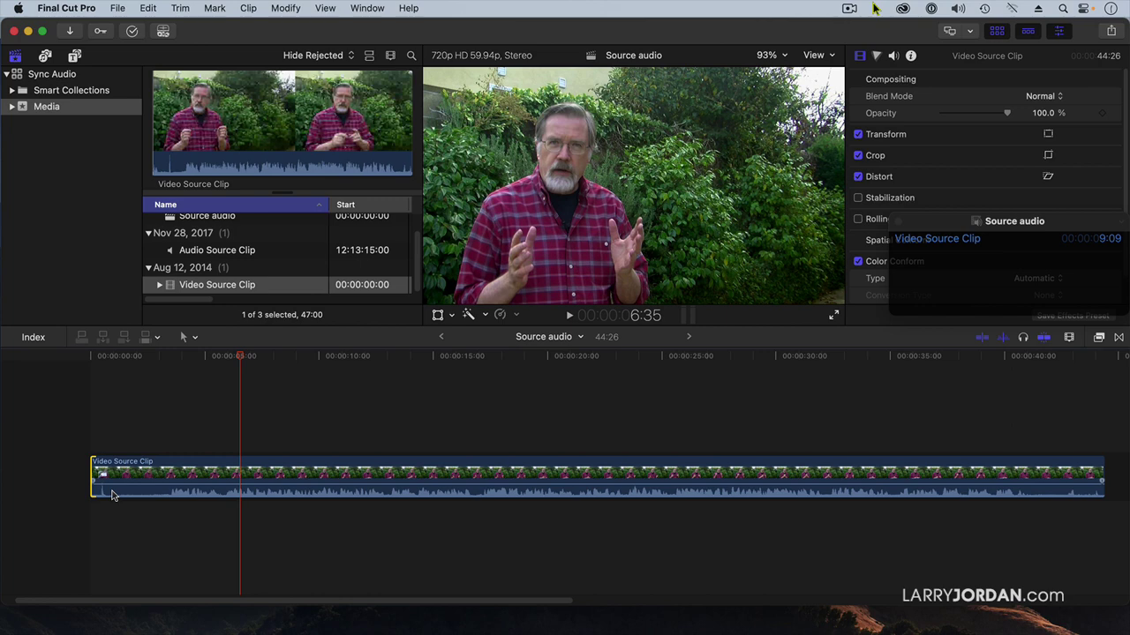
Step: Blade the clip at 25:23 and delete everything after the cut
{"action": "left_click", "coordinate": [670, 356]}
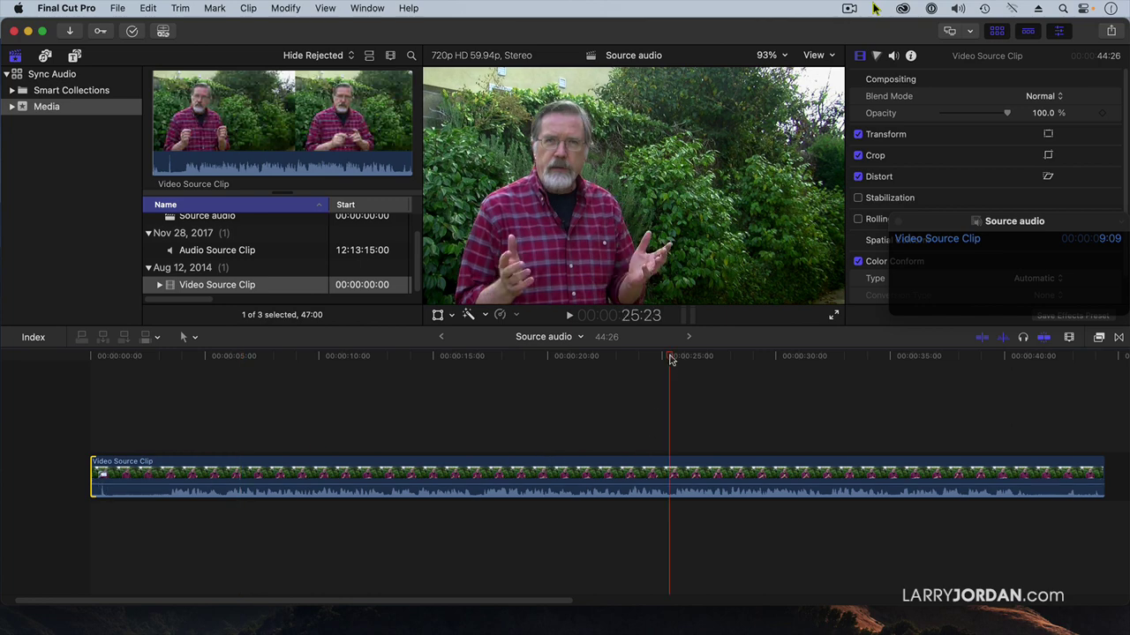
{"action": "left_click", "coordinate": [699, 468]}
{"action": "key", "text": "super+n"}
{"action": "left_click", "coordinate": [670, 382]}
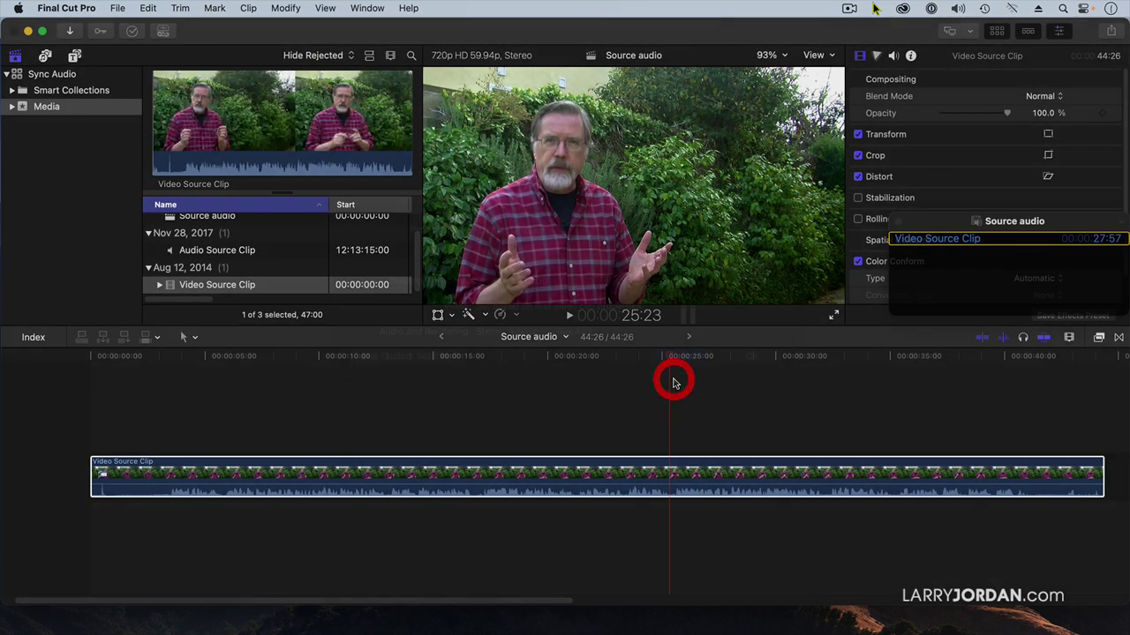
{"action": "left_click", "coordinate": [681, 472]}
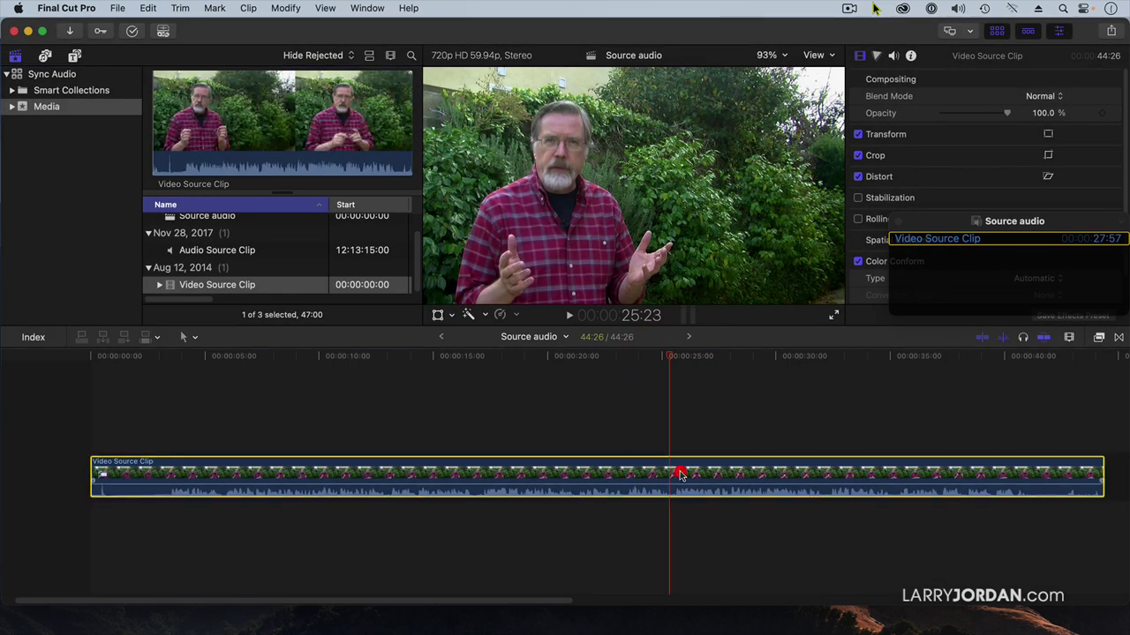
{"action": "key", "text": "super+b"}
{"action": "left_click", "coordinate": [710, 470]}
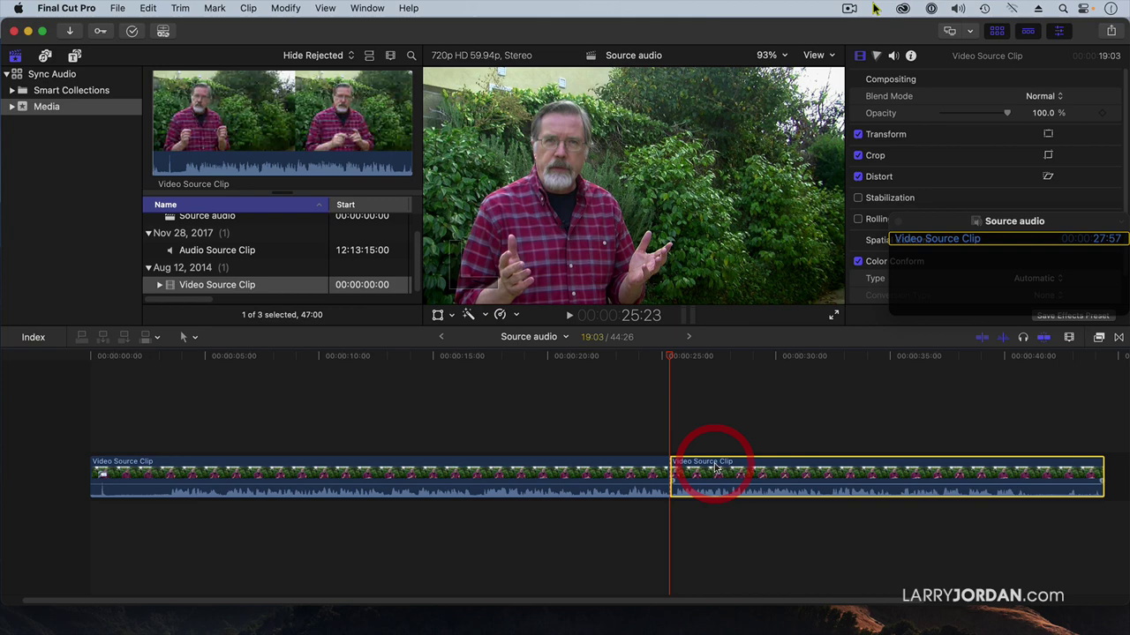
{"action": "key", "text": "Delete"}
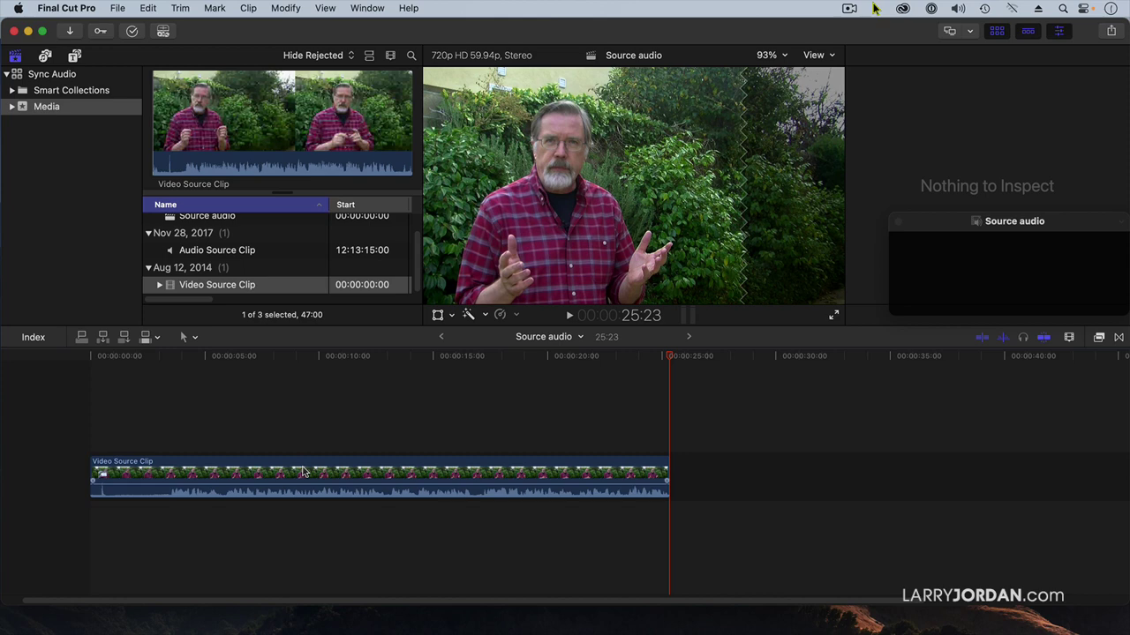
Step: Connect the Audio Source Clip beneath the video clip in the timeline
{"action": "left_click", "coordinate": [154, 282]}
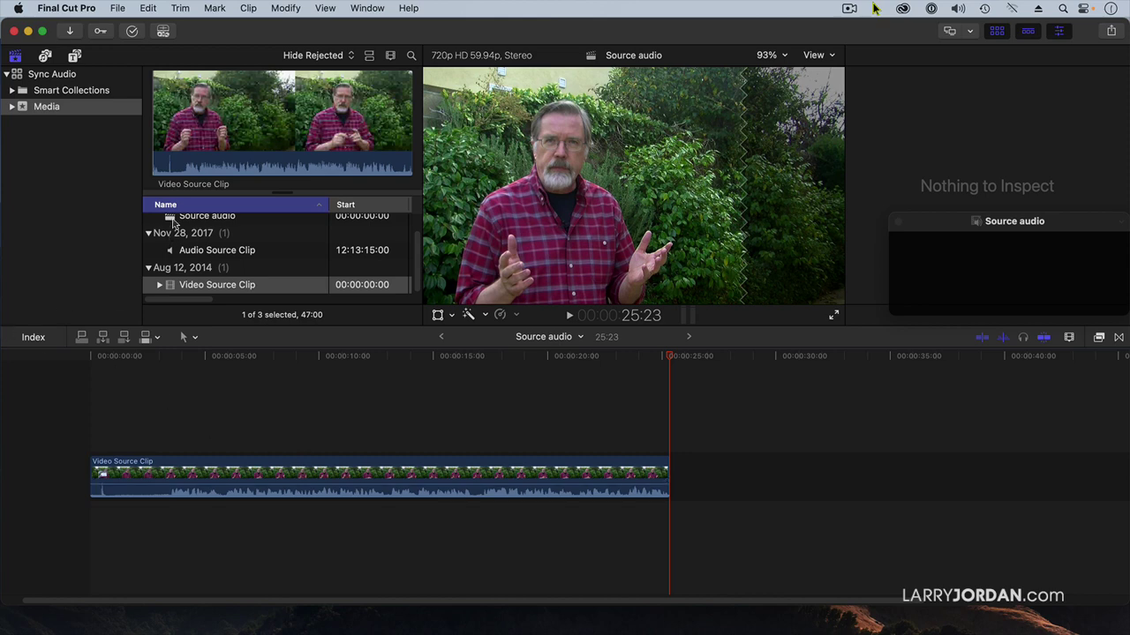
{"action": "left_click_drag", "start_coordinate": [174, 223], "coordinate": [114, 526]}
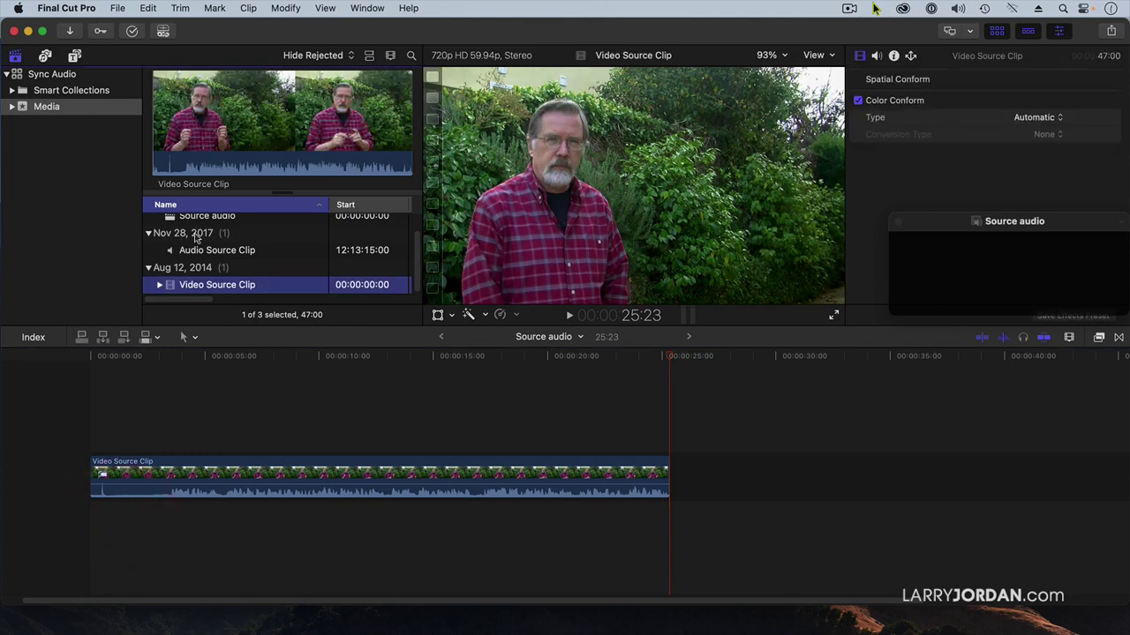
{"action": "scroll", "coordinate": [199, 261], "scroll_direction": "up", "scroll_amount": 1}
{"action": "scroll", "coordinate": [186, 257], "scroll_direction": "down", "scroll_amount": 1}
{"action": "left_click_drag", "start_coordinate": [170, 252], "coordinate": [100, 522]}
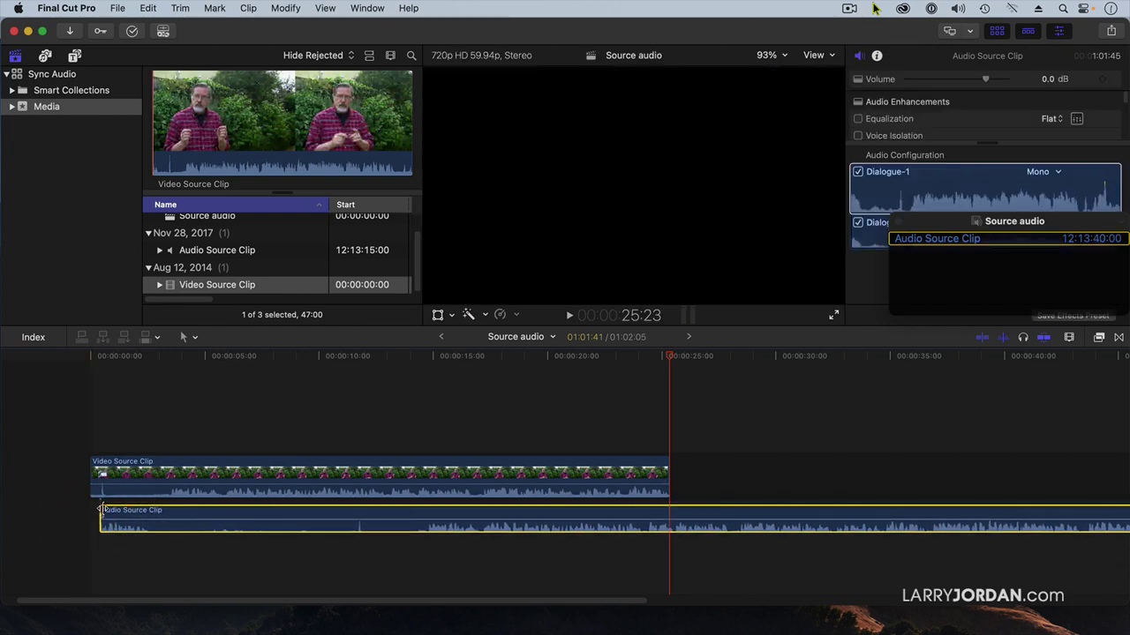
Step: Trim the start of the Audio Source Clip so it begins later
{"action": "left_click_drag", "start_coordinate": [102, 517], "coordinate": [383, 518]}
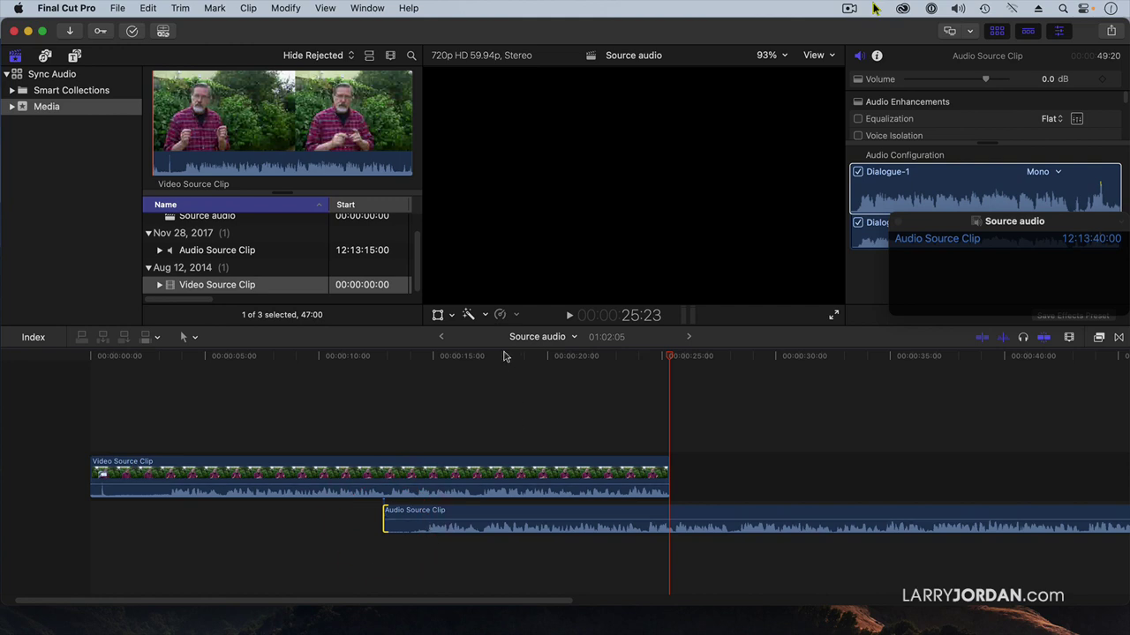
{"action": "left_click", "coordinate": [504, 355]}
{"action": "left_click", "coordinate": [373, 7]}
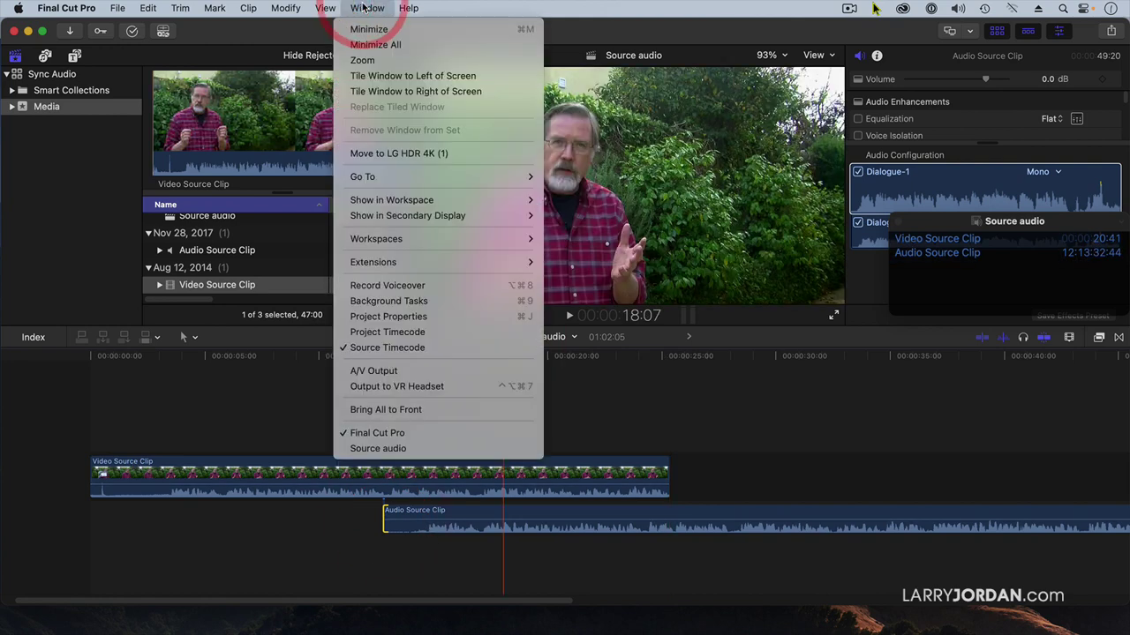
Step: Place the Source Timecode window over the viewer and delete the Audio Source Clip from the timeline
{"action": "left_click", "coordinate": [414, 349]}
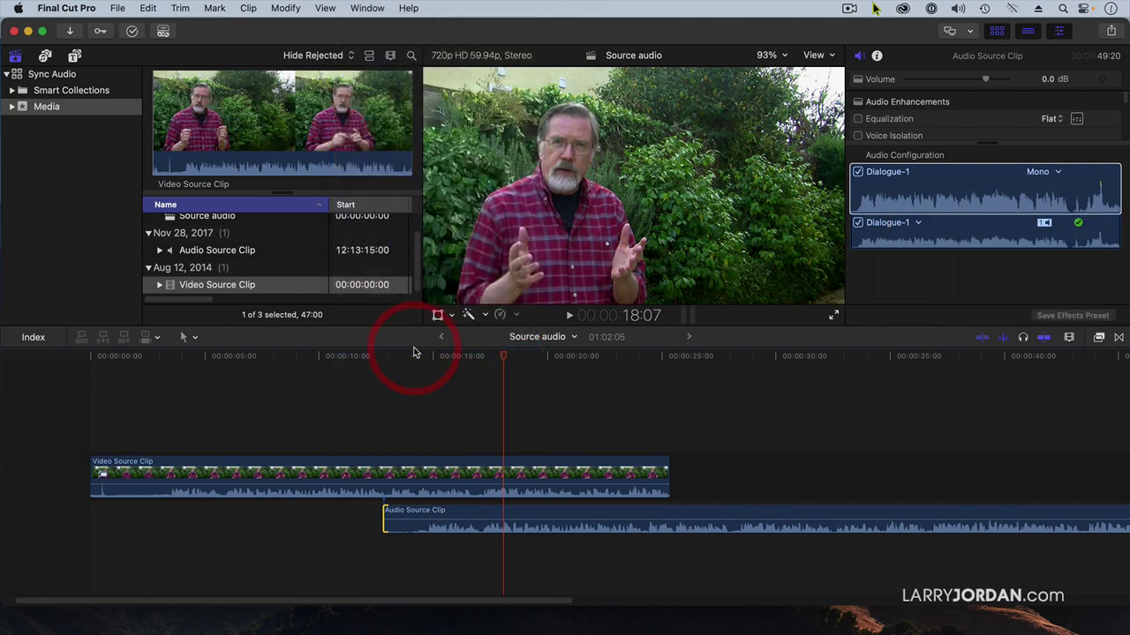
{"action": "left_click", "coordinate": [366, 7]}
{"action": "left_click", "coordinate": [424, 348]}
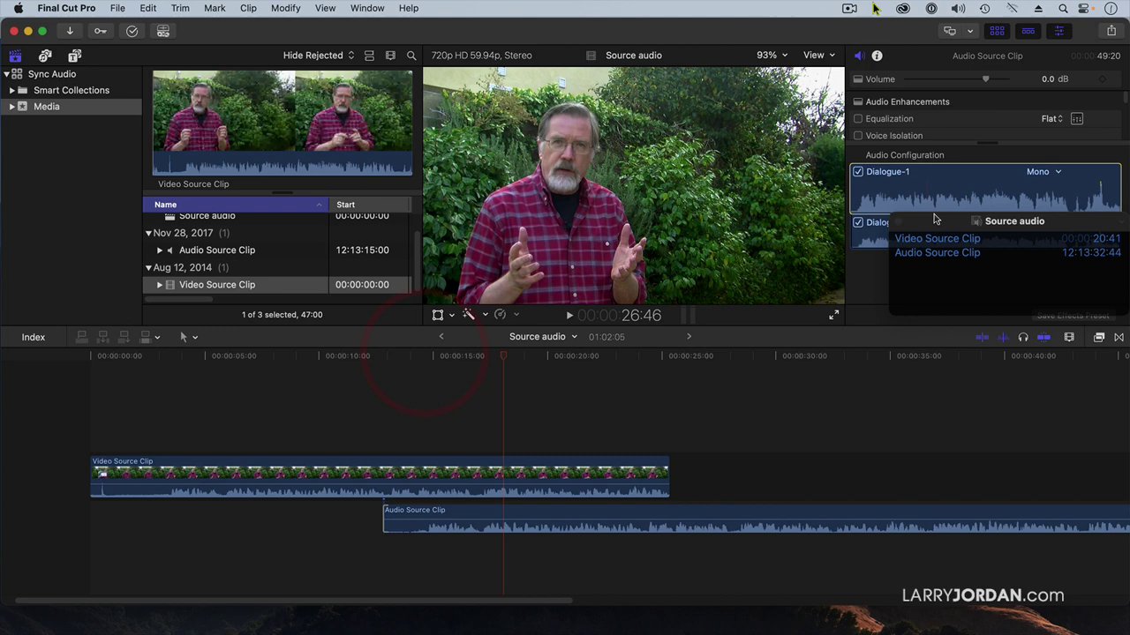
{"action": "left_click_drag", "start_coordinate": [929, 219], "coordinate": [598, 164]}
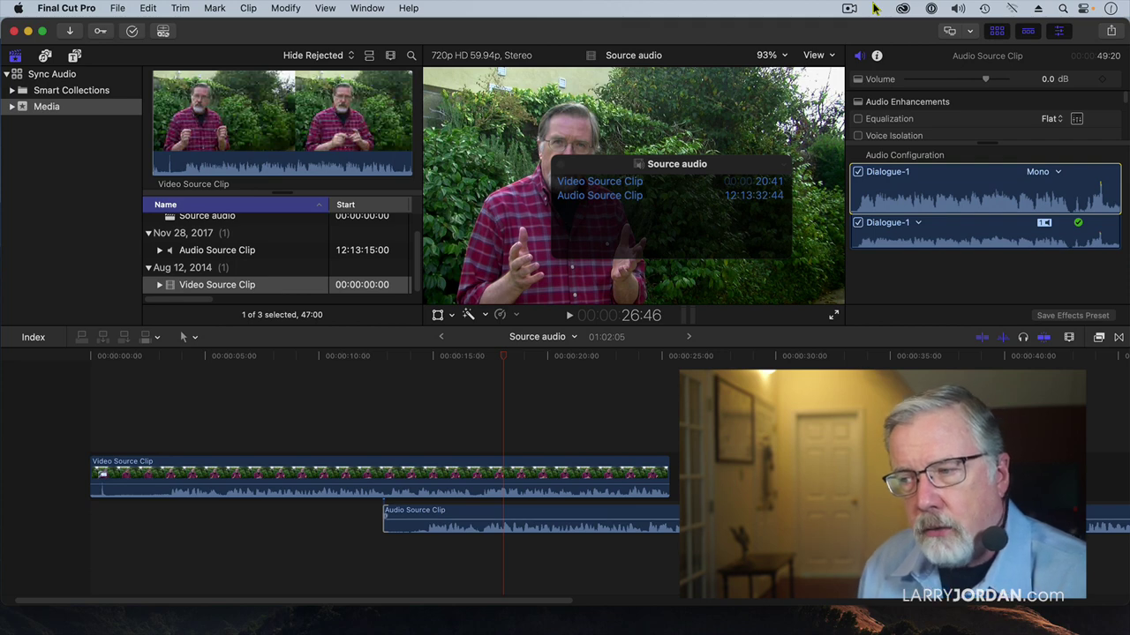
{"action": "key", "text": "Delete"}
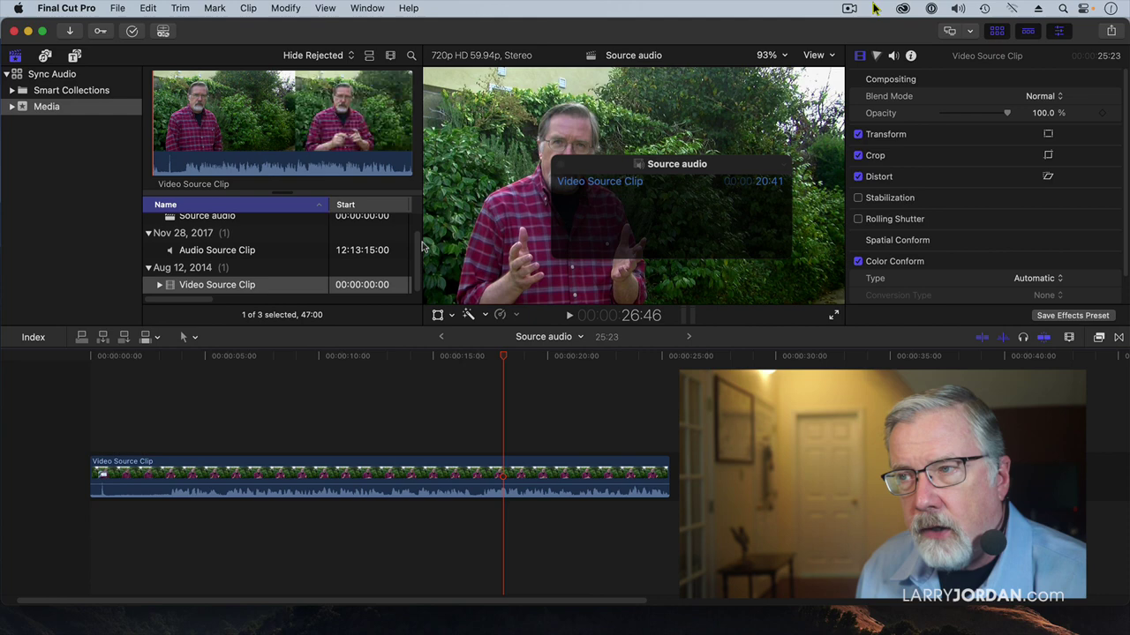
Step: Synchronize the Video Source Clip and Audio Source Clip into Synchronized Clip 2
{"action": "left_click_drag", "start_coordinate": [626, 174], "coordinate": [693, 207]}
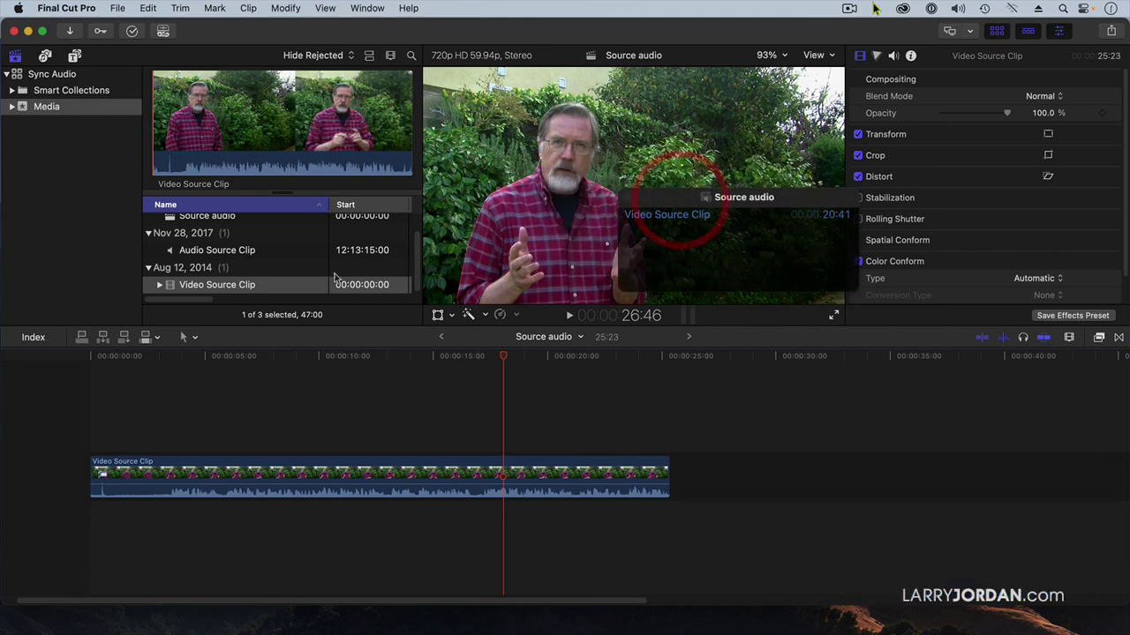
{"action": "left_click", "coordinate": [296, 284]}
{"action": "left_click", "coordinate": [217, 249], "text": "super"}
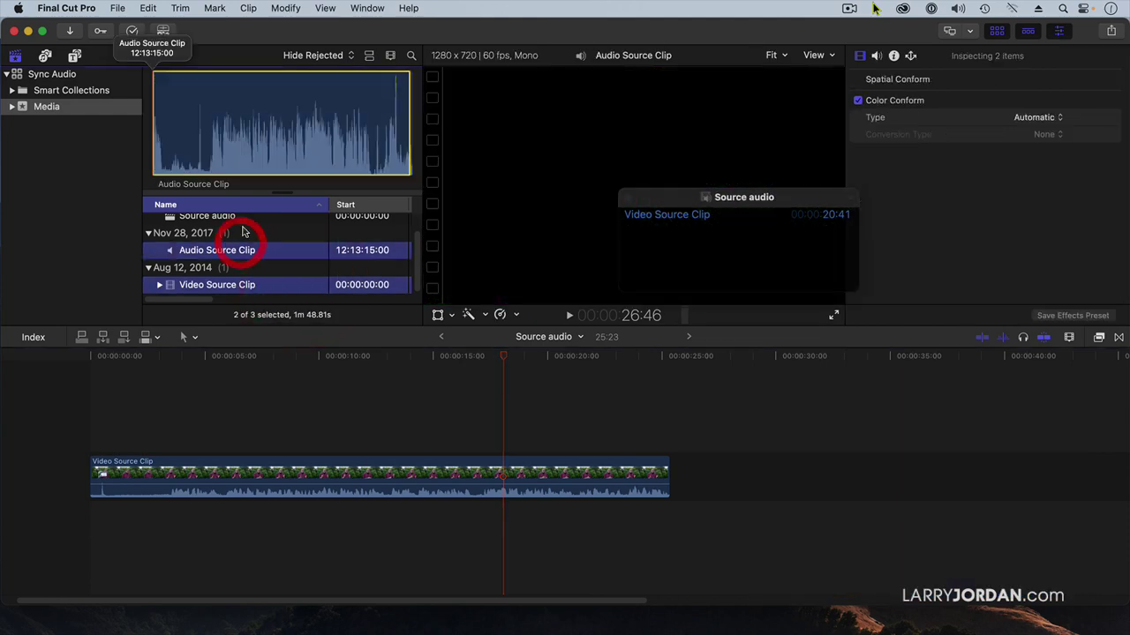
{"action": "left_click", "coordinate": [250, 8]}
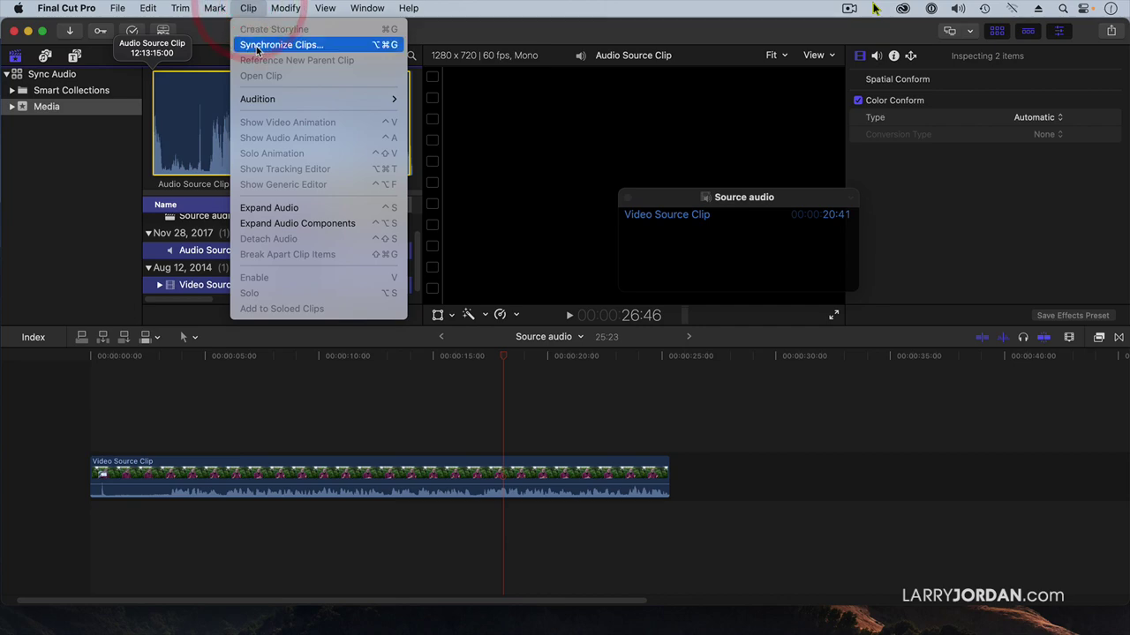
{"action": "left_click", "coordinate": [256, 42]}
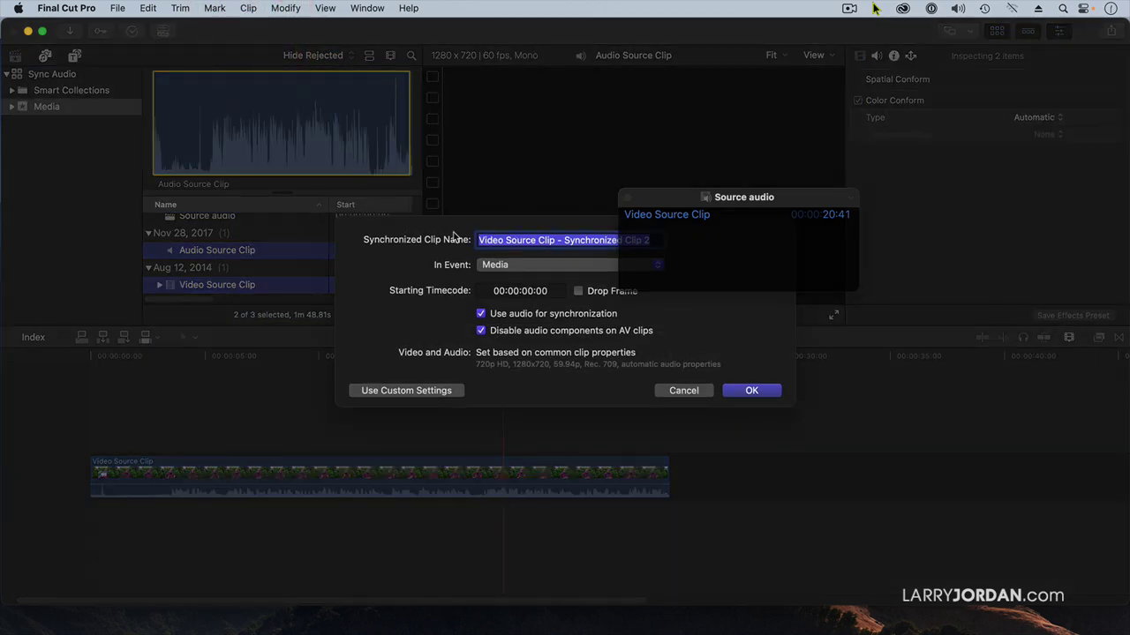
{"action": "left_click", "coordinate": [353, 232]}
{"action": "left_click", "coordinate": [752, 392]}
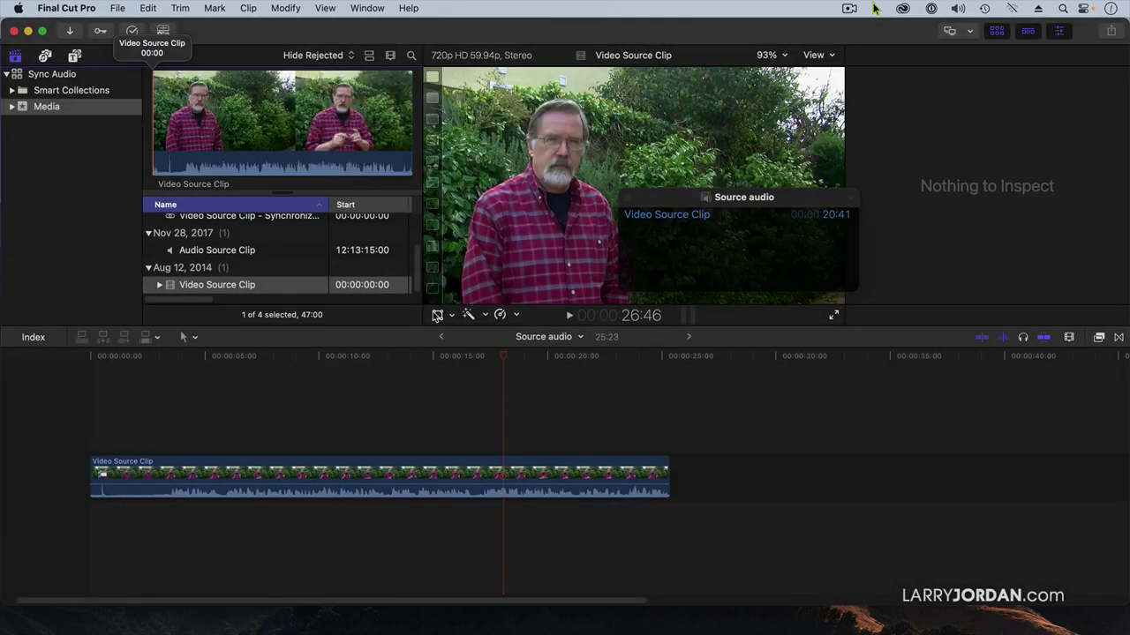
Step: Place Synchronized Clip 2 in the timeline above the edited clip
{"action": "scroll", "coordinate": [301, 273], "scroll_direction": "up", "scroll_amount": 3}
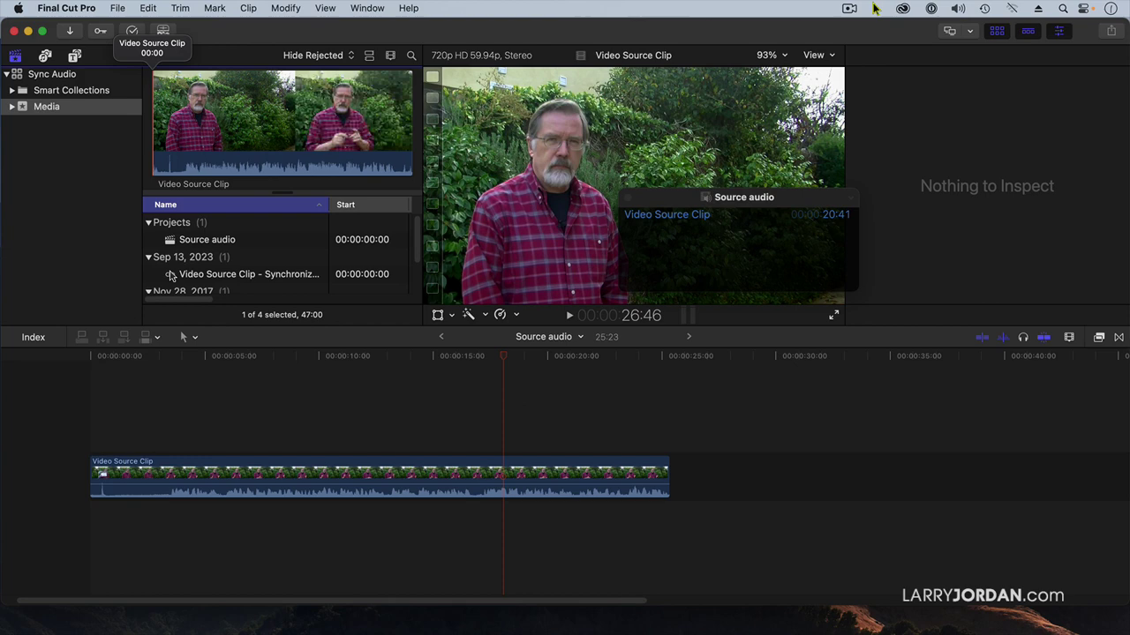
{"action": "left_click_drag", "start_coordinate": [173, 275], "coordinate": [372, 402]}
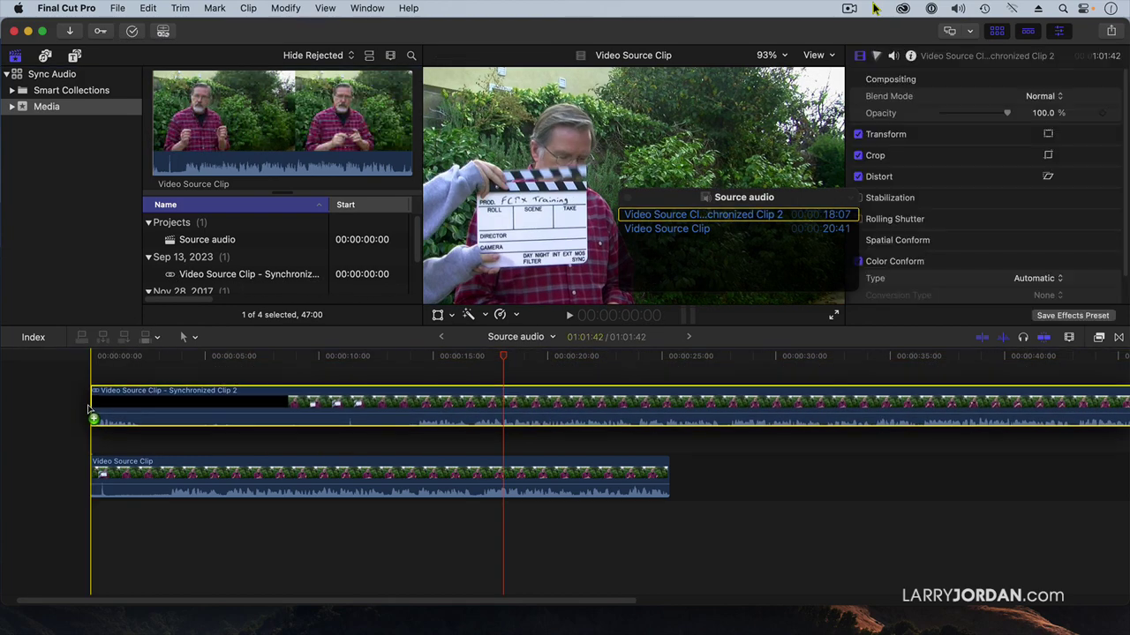
{"action": "left_click", "coordinate": [519, 357]}
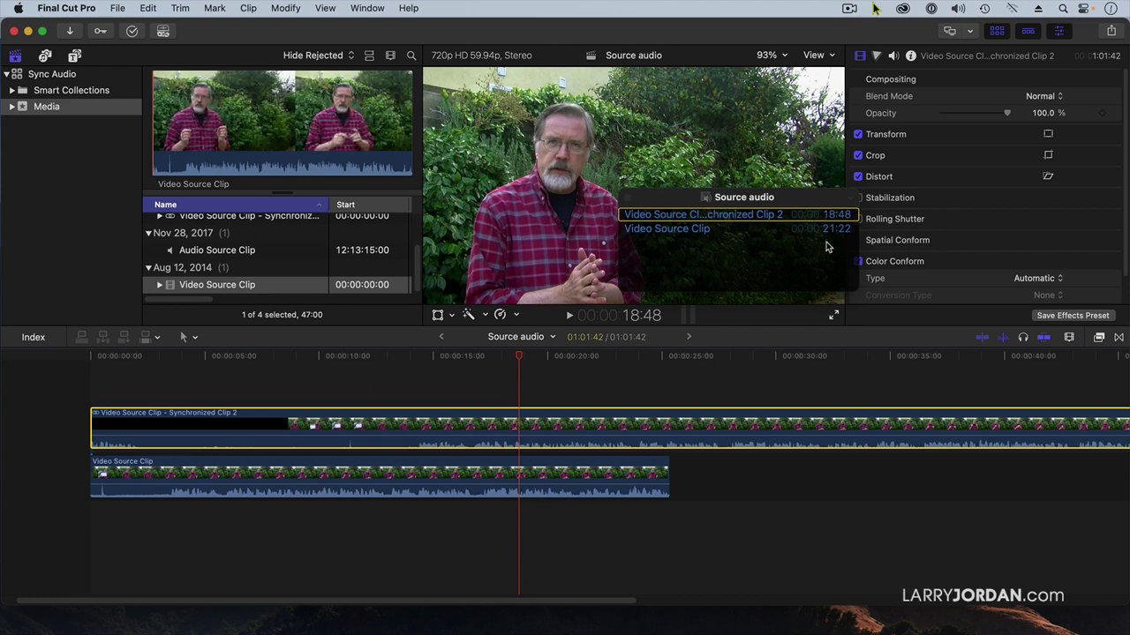
Step: Trim the synchronized clip and nudge it frame by frame until its timecode reads 21:22
{"action": "left_click_drag", "start_coordinate": [93, 420], "coordinate": [364, 418]}
{"action": "left_click_drag", "start_coordinate": [605, 422], "coordinate": [536, 425]}
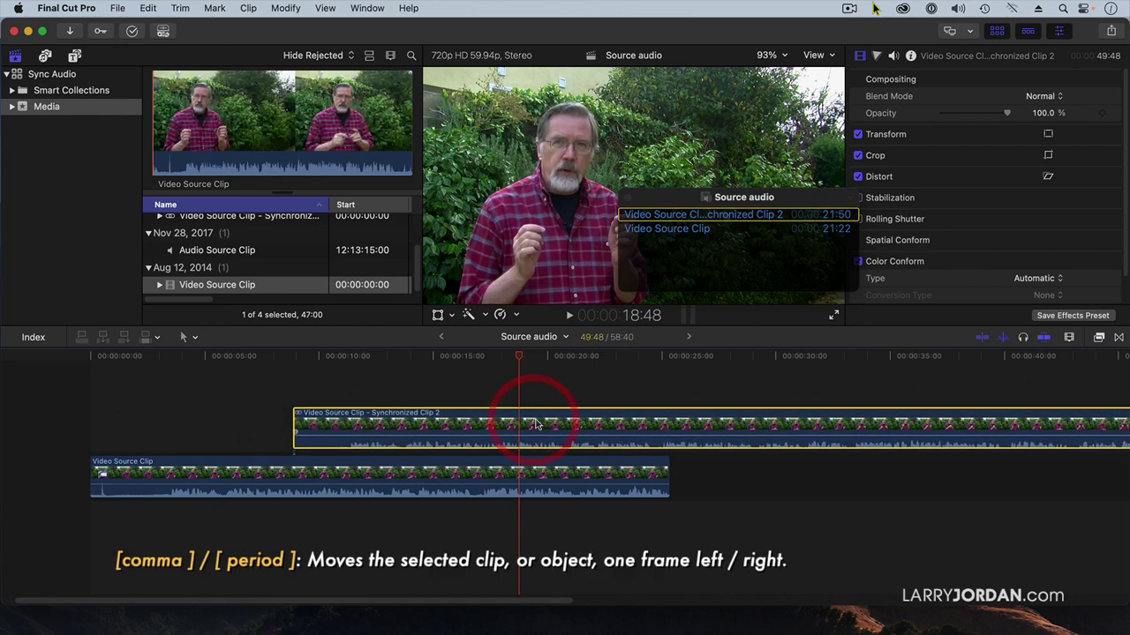
{"action": "key", "text": "period"}
{"action": "key", "text": "period"}
{"action": "key", "text": "period"}
{"action": "key", "text": "period"}
{"action": "key", "text": "period"}
{"action": "key", "text": "period"}
{"action": "key", "text": "period"}
{"action": "key", "text": "period"}
{"action": "key", "text": "period"}
{"action": "key", "text": "period"}
{"action": "key", "text": "period"}
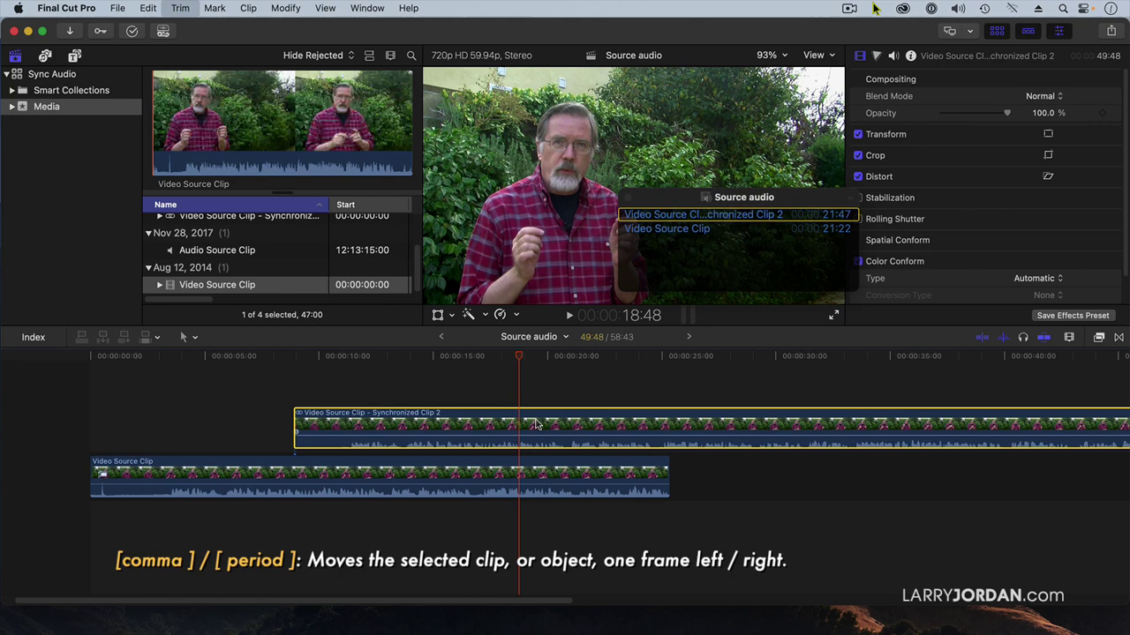
{"action": "key", "text": "period"}
{"action": "key", "text": "period"}
{"action": "key", "text": "period"}
{"action": "key", "text": "period"}
{"action": "key", "text": "period"}
{"action": "key", "text": "period"}
{"action": "key", "text": "period"}
{"action": "key", "text": "period"}
{"action": "key", "text": "period"}
{"action": "key", "text": "period"}
{"action": "key", "text": "period"}
{"action": "key", "text": "period"}
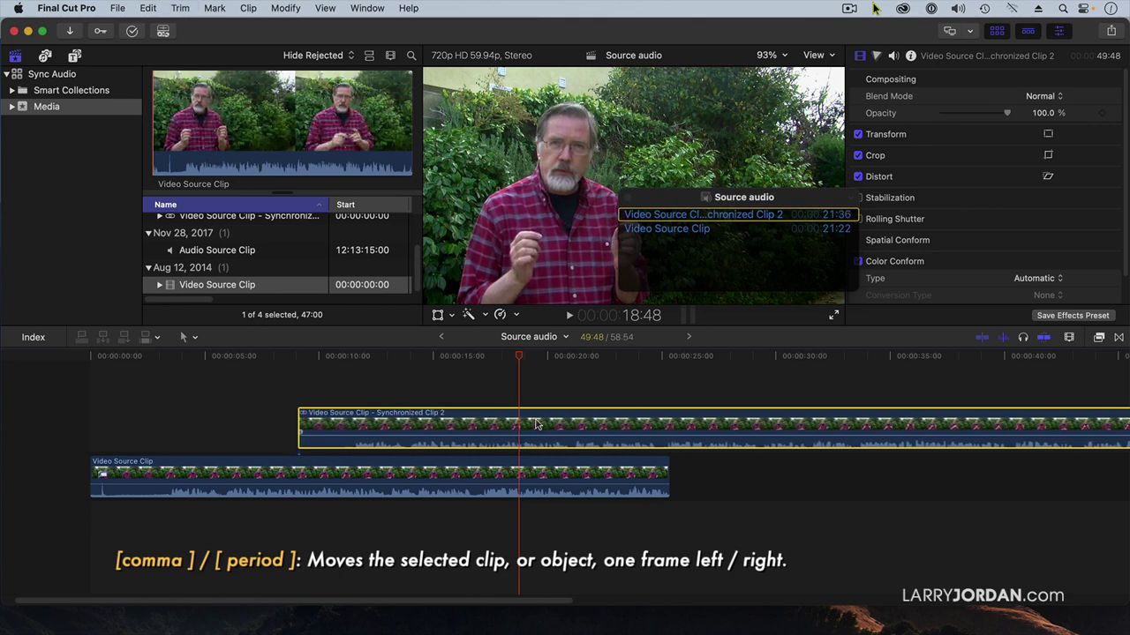
{"action": "key", "text": "period"}
{"action": "key", "text": "period"}
{"action": "key", "text": "period"}
{"action": "key", "text": "period"}
{"action": "key", "text": "period"}
{"action": "key", "text": "period"}
{"action": "key", "text": "period"}
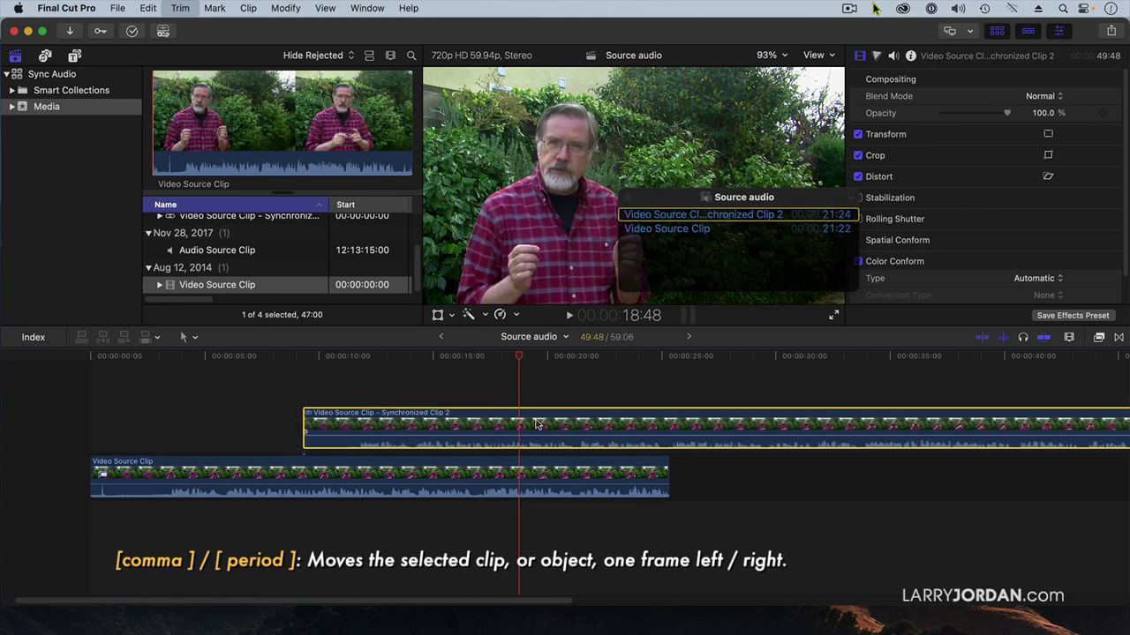
{"action": "key", "text": "comma"}
{"action": "key", "text": "comma"}
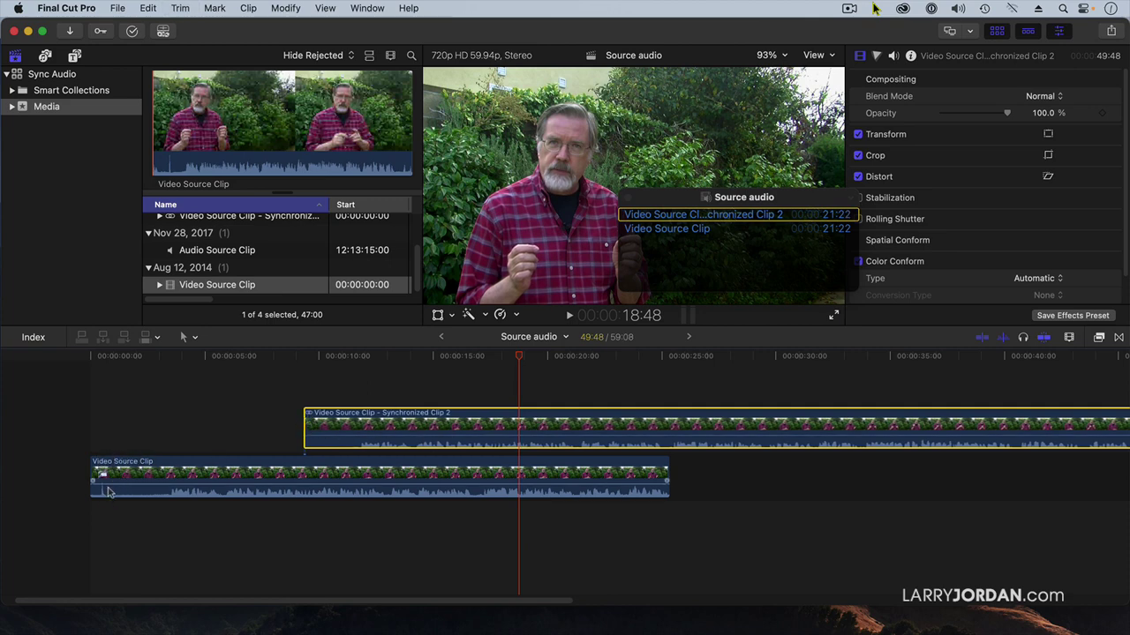
Step: Extend the synchronized clip's start back out, then delete it from the timeline
{"action": "left_click_drag", "start_coordinate": [305, 422], "coordinate": [55, 416]}
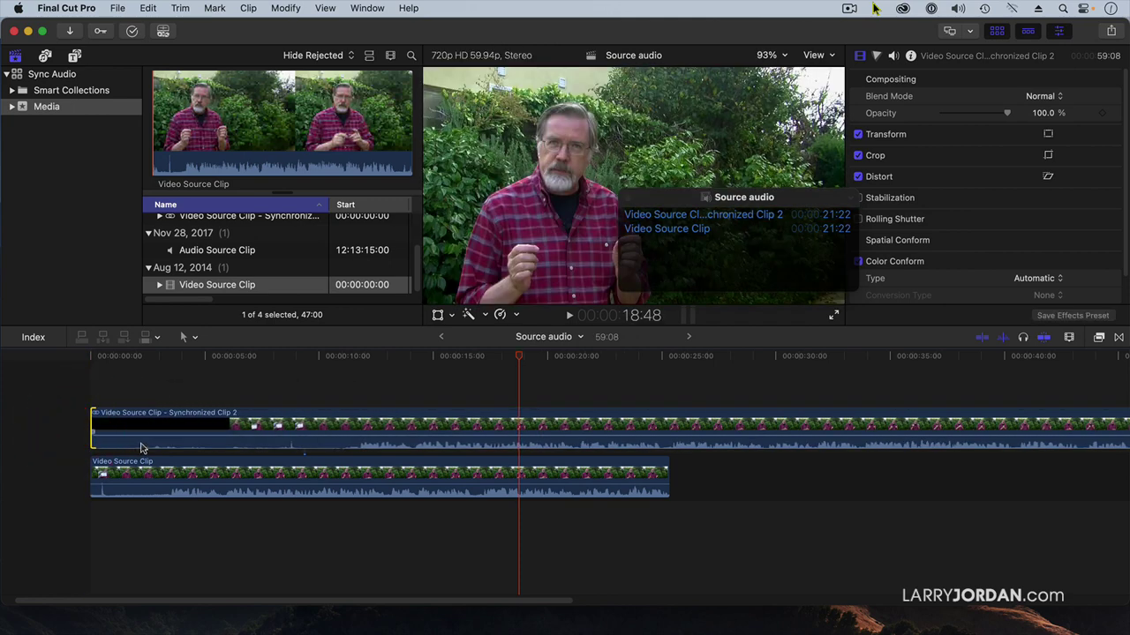
{"action": "left_click", "coordinate": [308, 431]}
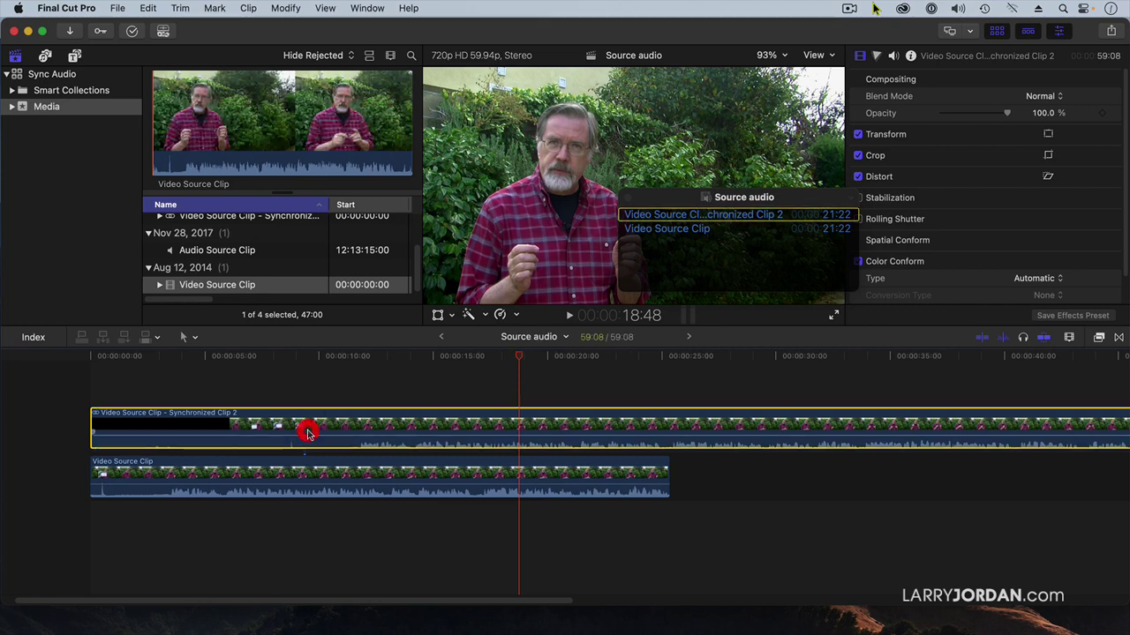
{"action": "key", "text": "Delete"}
{"action": "scroll", "coordinate": [210, 222], "scroll_direction": "up", "scroll_amount": 1}
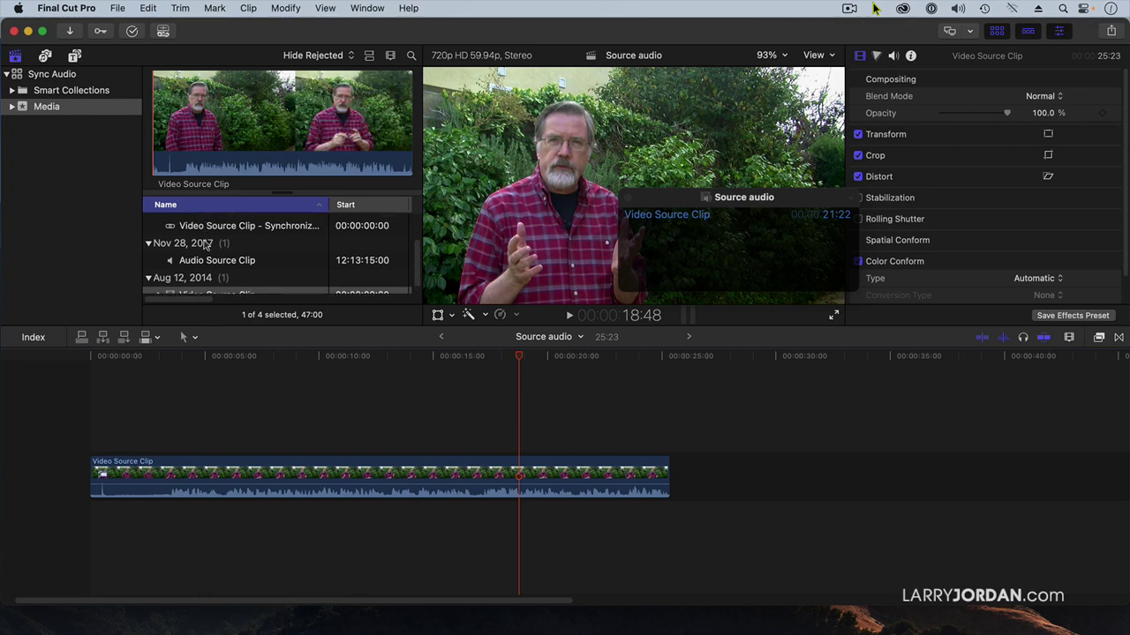
Step: Open Synchronized Clip 2, trim the audio to the video's start, and delete the leading gap
{"action": "left_click", "coordinate": [187, 227]}
{"action": "double_click", "coordinate": [187, 227]}
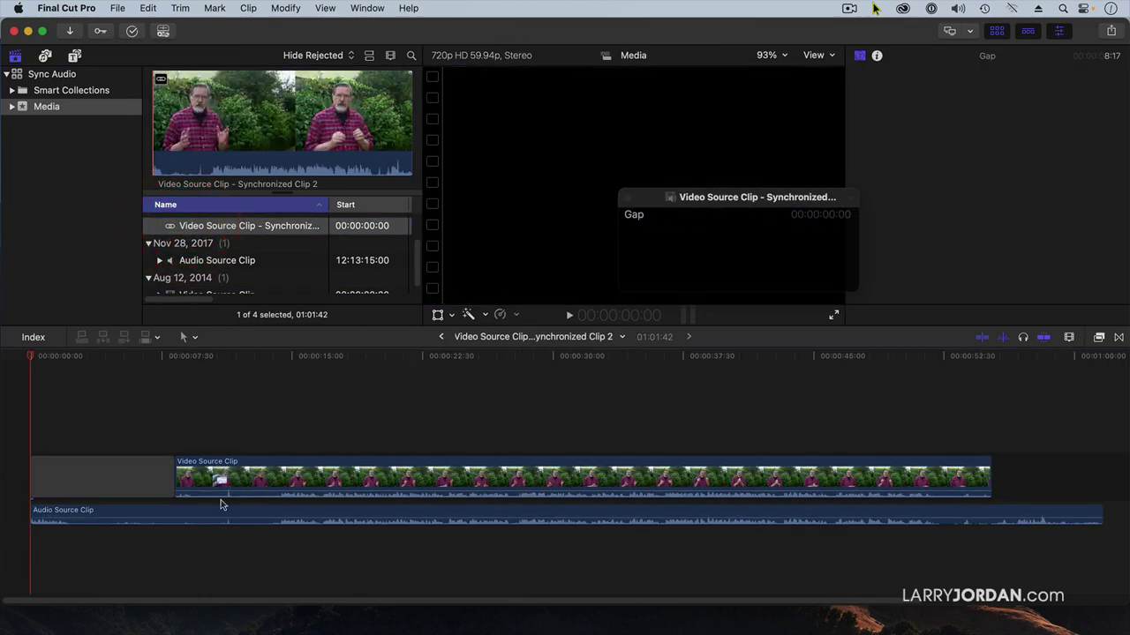
{"action": "left_click", "coordinate": [157, 485]}
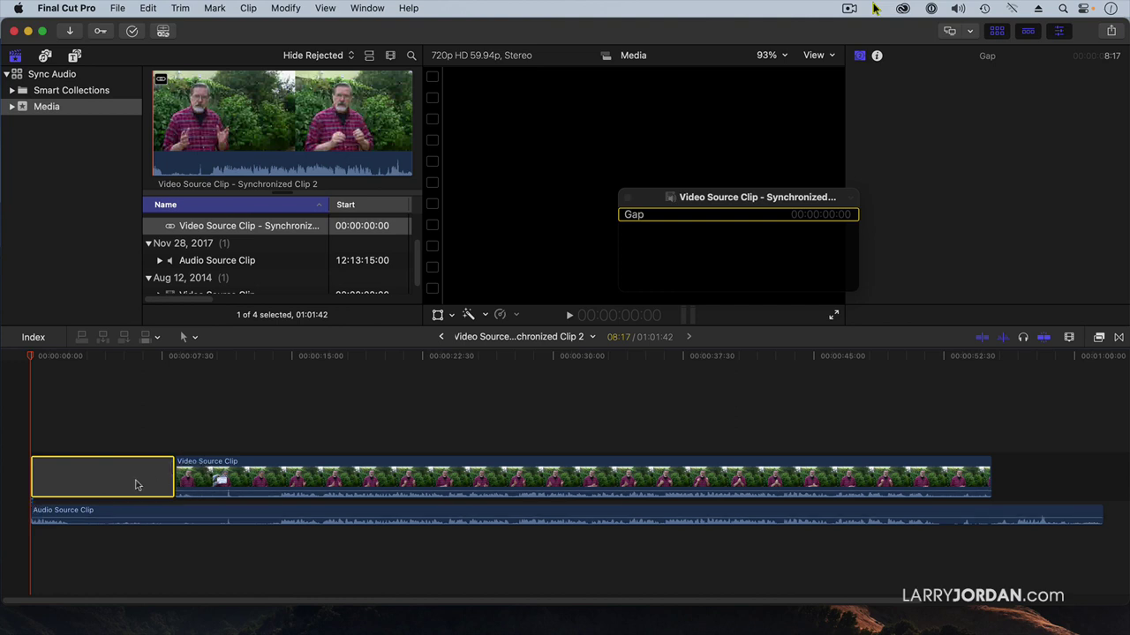
{"action": "left_click_drag", "start_coordinate": [32, 510], "coordinate": [176, 519]}
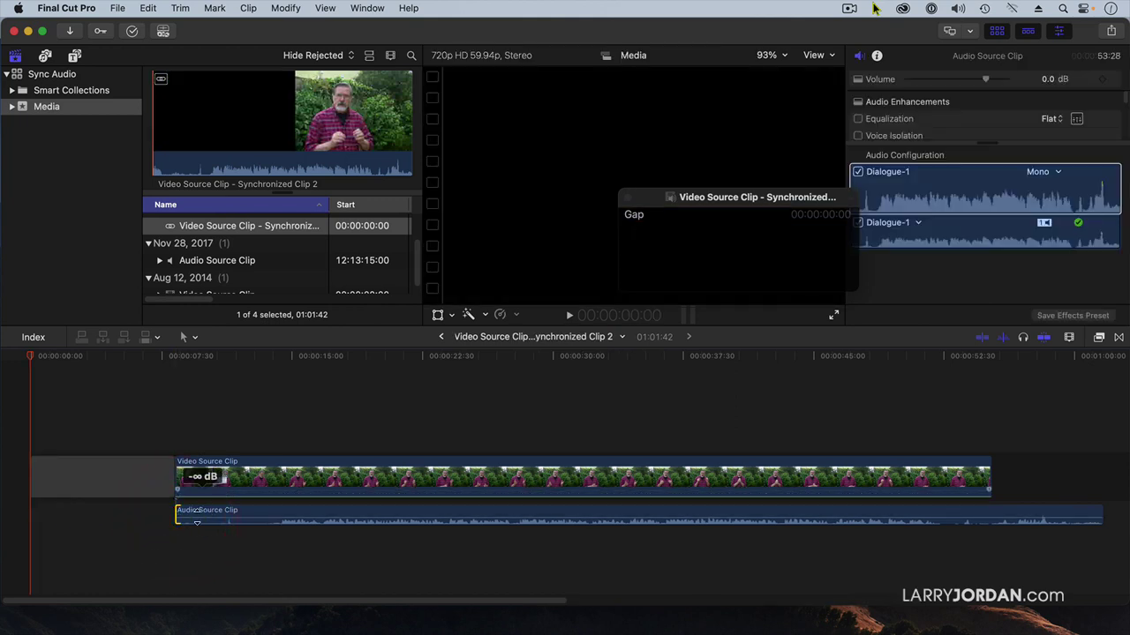
{"action": "left_click", "coordinate": [150, 489]}
{"action": "key", "text": "Delete"}
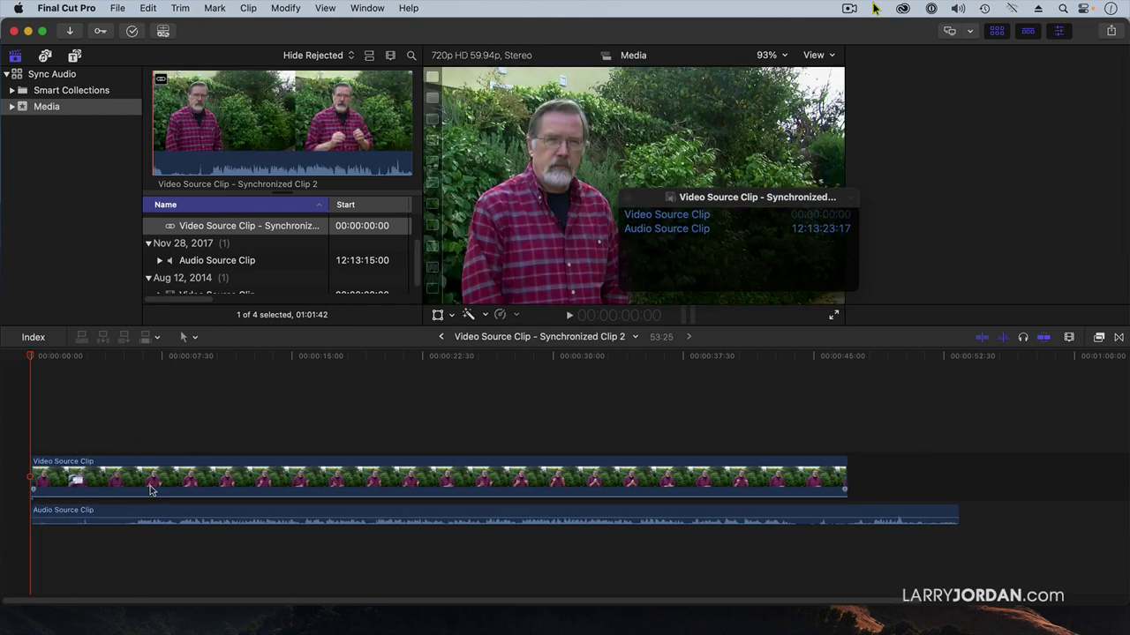
Step: Connect Synchronized Clip 2 above Video Source Clip, nudge it to 21:22, and extend its start to zero
{"action": "left_click", "coordinate": [441, 336]}
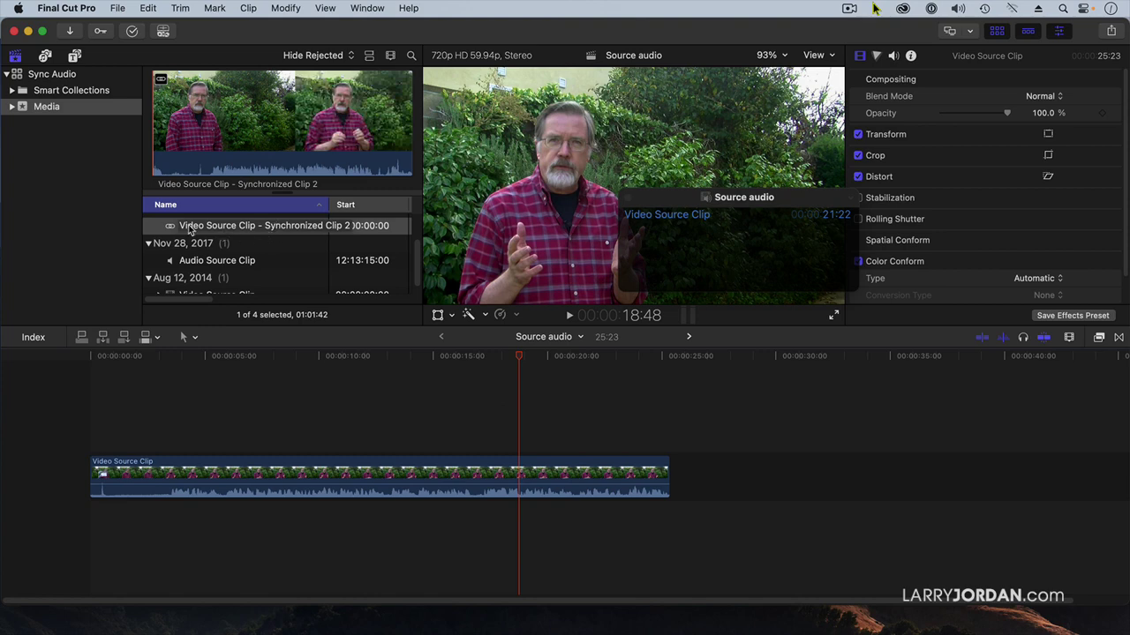
{"action": "left_click_drag", "start_coordinate": [174, 228], "coordinate": [217, 414]}
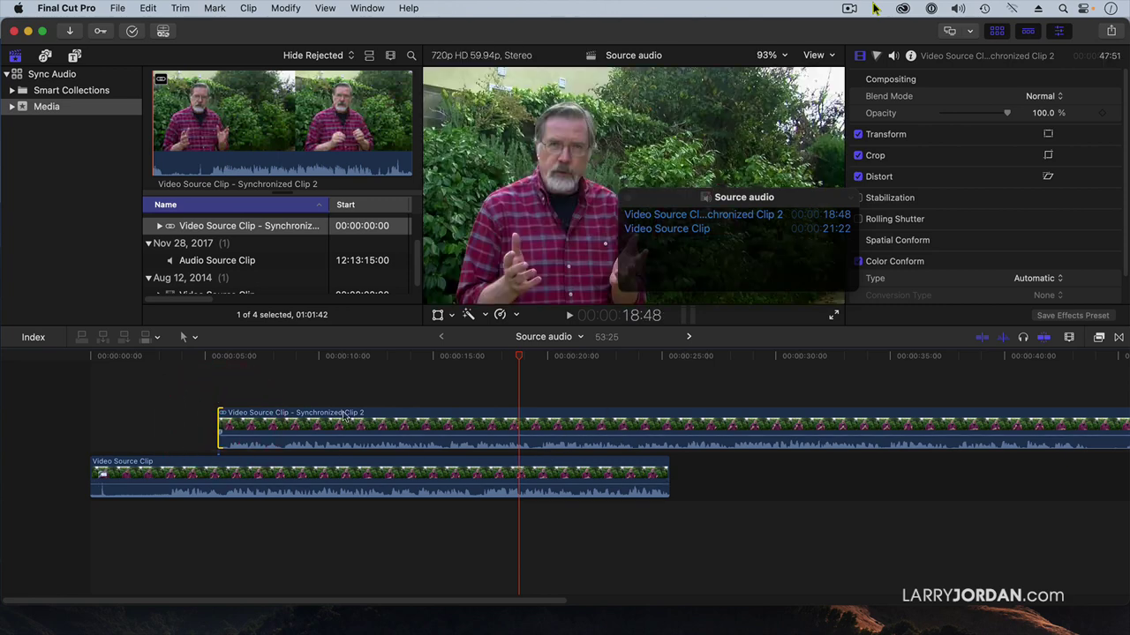
{"action": "left_click_drag", "start_coordinate": [636, 428], "coordinate": [624, 424]}
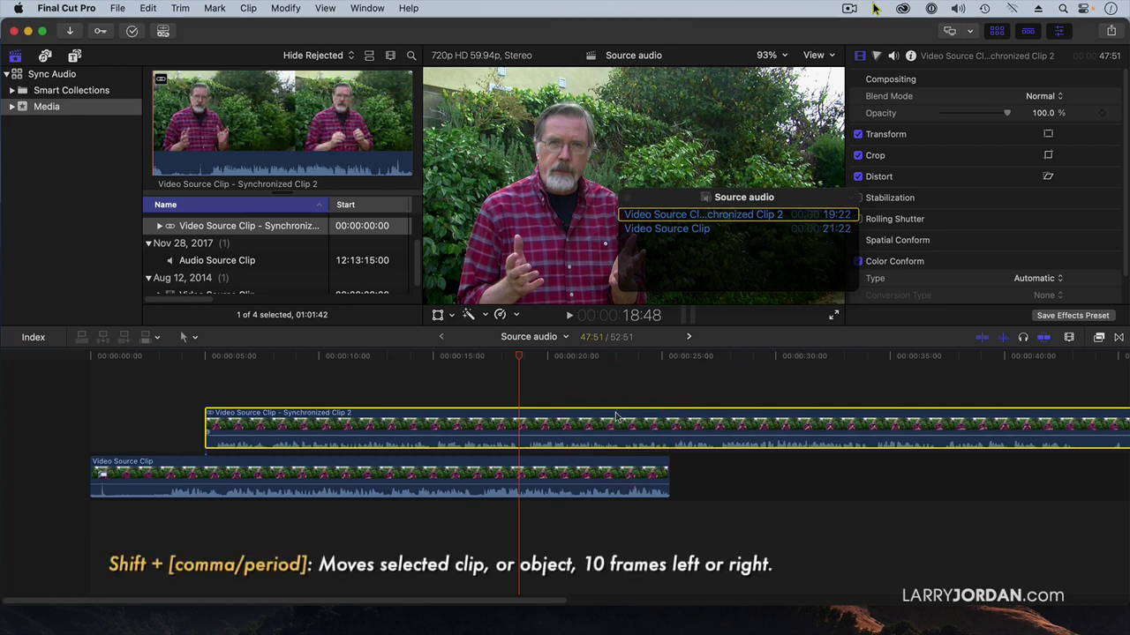
{"action": "key", "text": "shift+comma"}
{"action": "key", "text": "shift+comma"}
{"action": "key", "text": "shift+comma"}
{"action": "key", "text": "shift+comma"}
{"action": "key", "text": "shift+comma"}
{"action": "key", "text": "shift+comma"}
{"action": "key", "text": "shift+comma"}
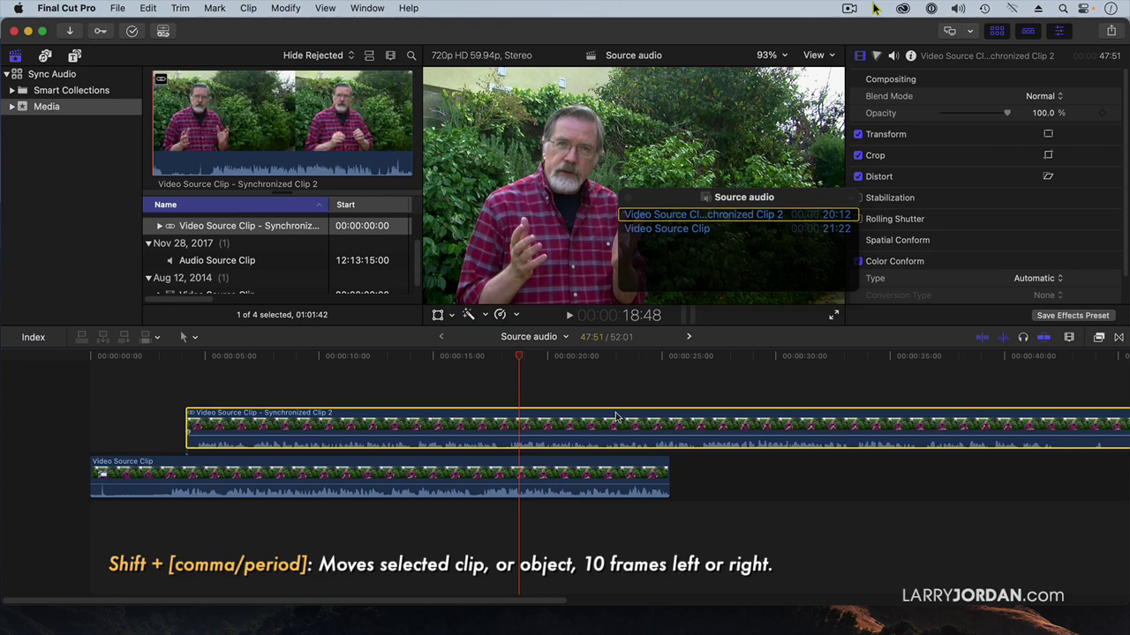
{"action": "key", "text": "shift+comma"}
{"action": "key", "text": "shift+comma"}
{"action": "key", "text": "shift+comma"}
{"action": "key", "text": "shift+comma"}
{"action": "key", "text": "shift+comma"}
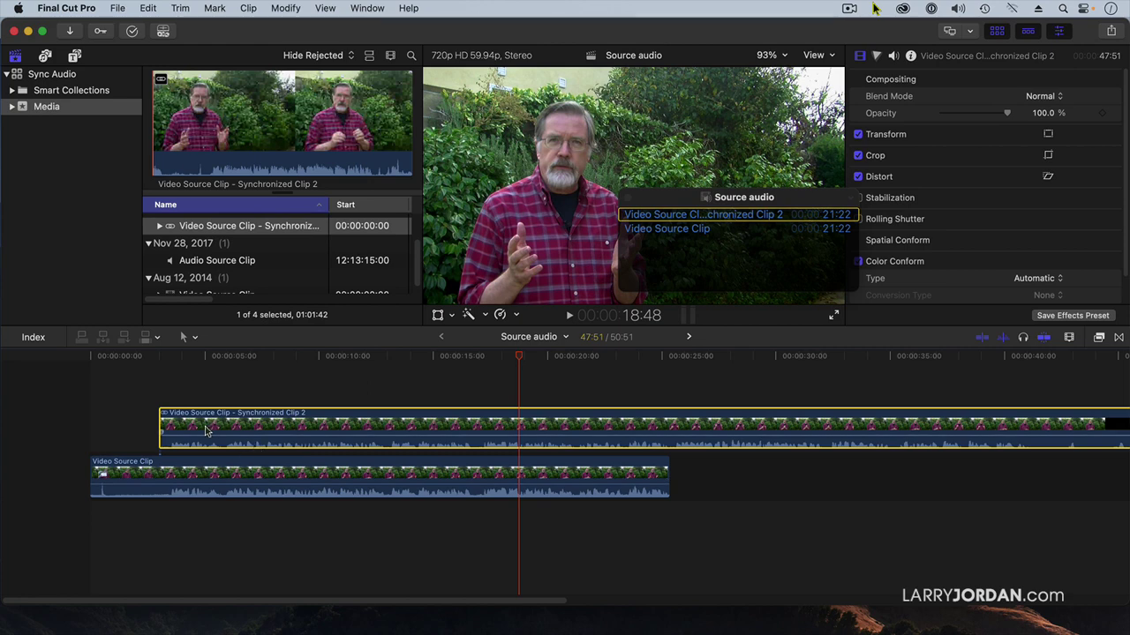
{"action": "left_click_drag", "start_coordinate": [160, 424], "coordinate": [66, 433]}
{"action": "left_click", "coordinate": [103, 361]}
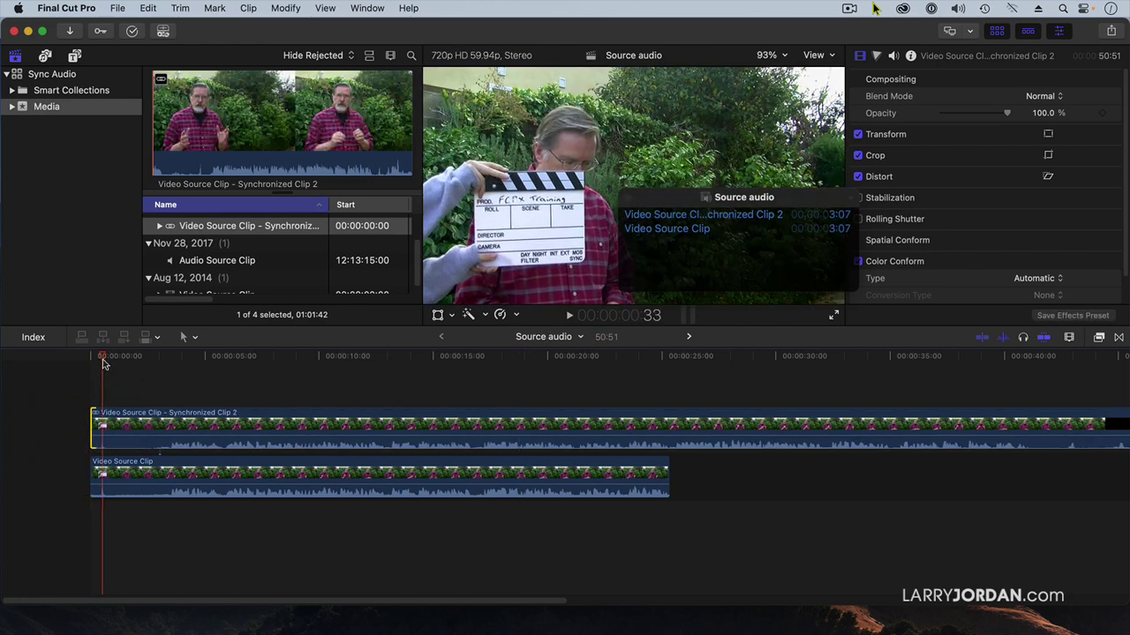
{"action": "left_click", "coordinate": [103, 361]}
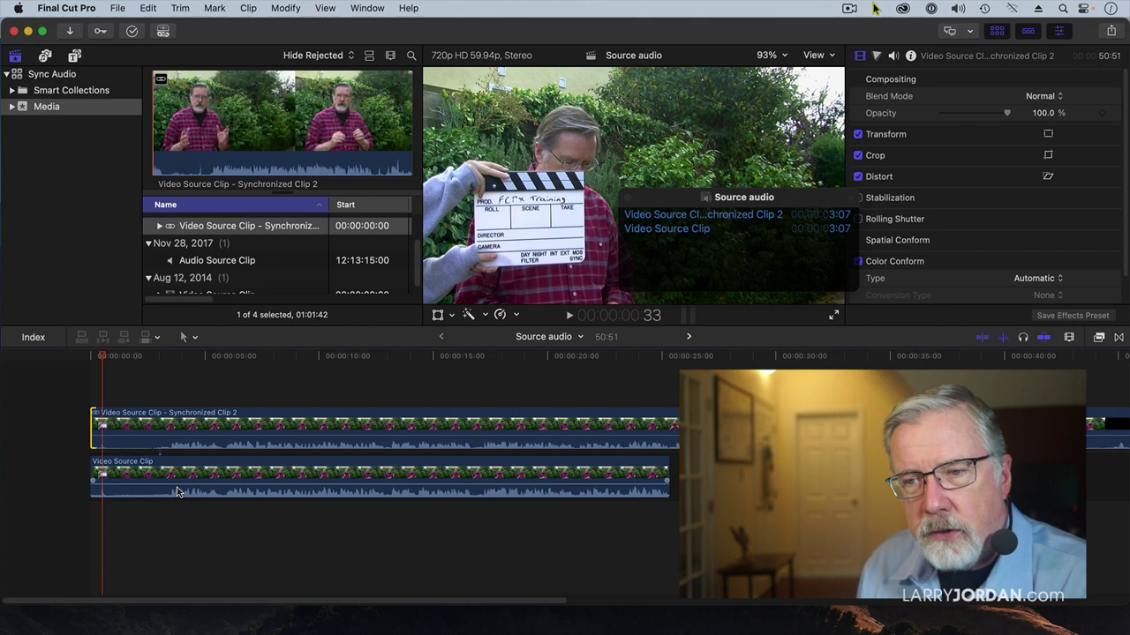
{"action": "mouse_move", "coordinate": [179, 476]}
{"action": "left_click", "coordinate": [176, 522]}
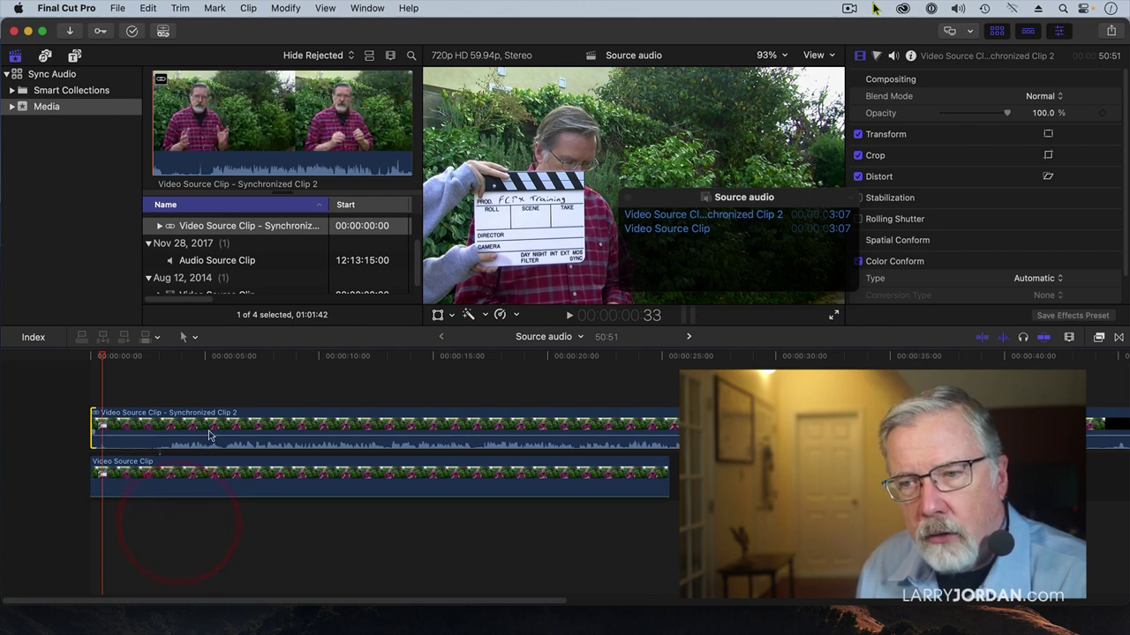
{"action": "left_click", "coordinate": [212, 430]}
{"action": "double_click", "coordinate": [211, 430]}
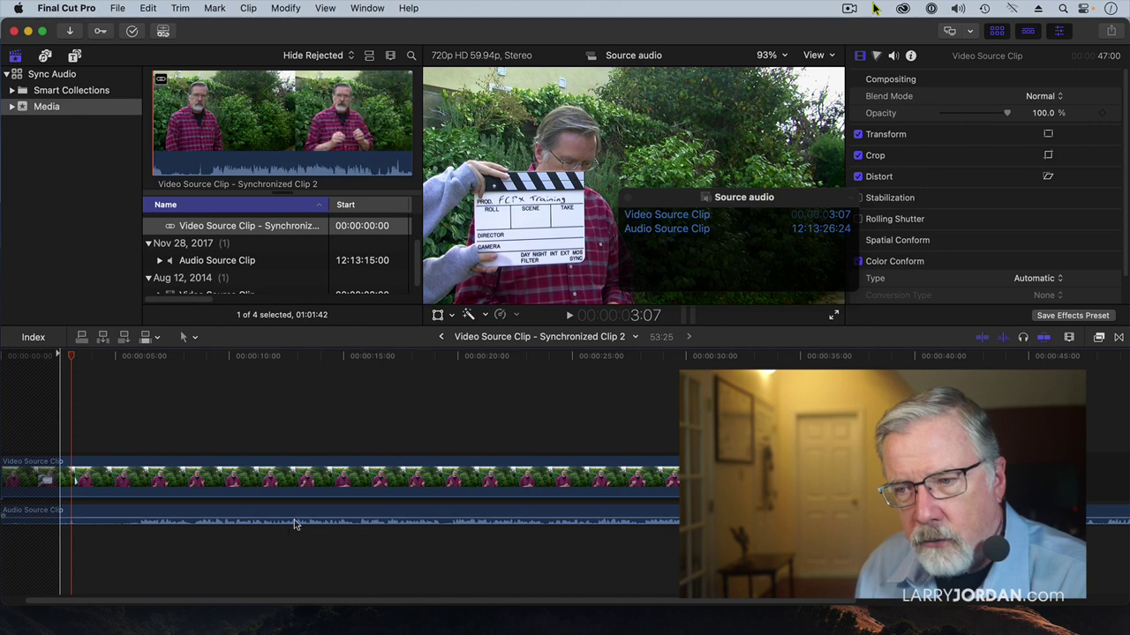
{"action": "left_click", "coordinate": [438, 338]}
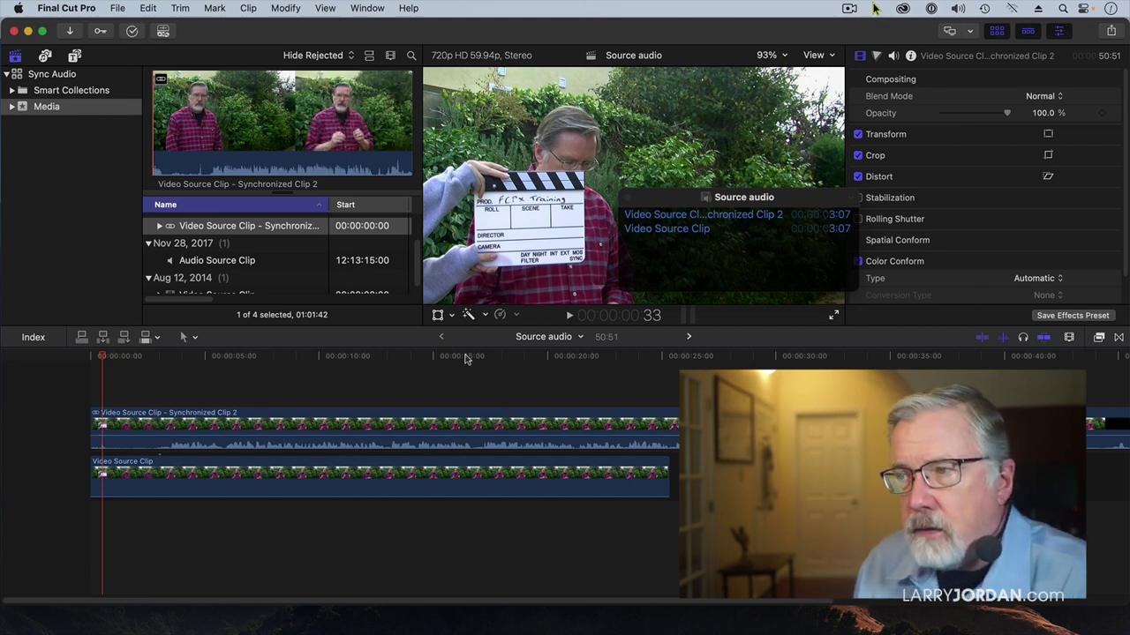
{"action": "left_click_drag", "start_coordinate": [682, 198], "coordinate": [686, 201]}
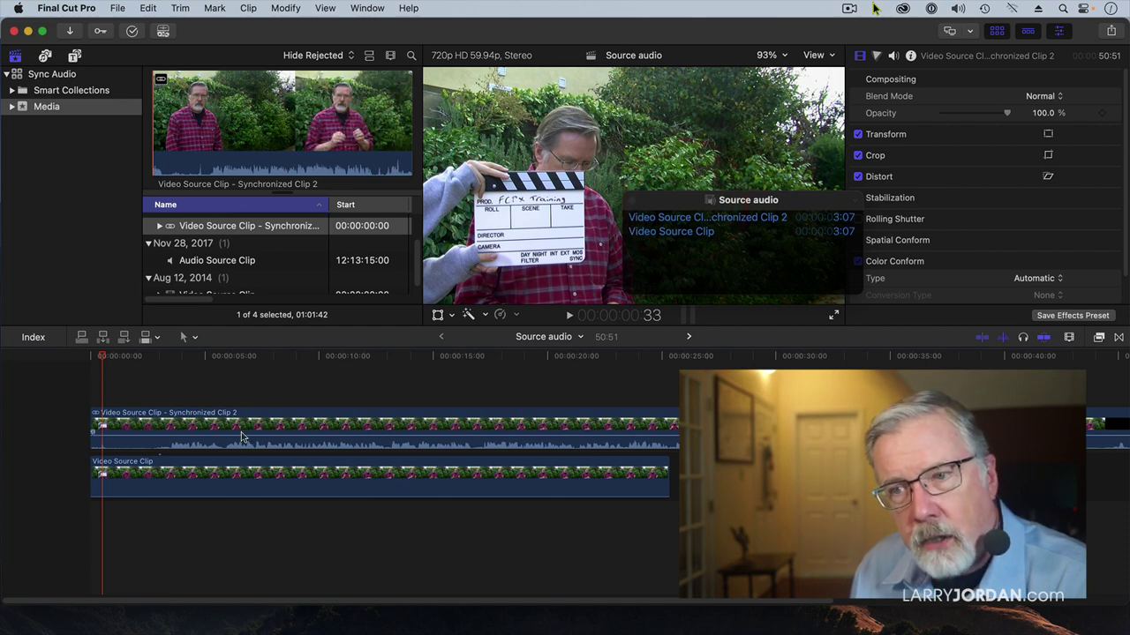
{"action": "left_click", "coordinate": [458, 428]}
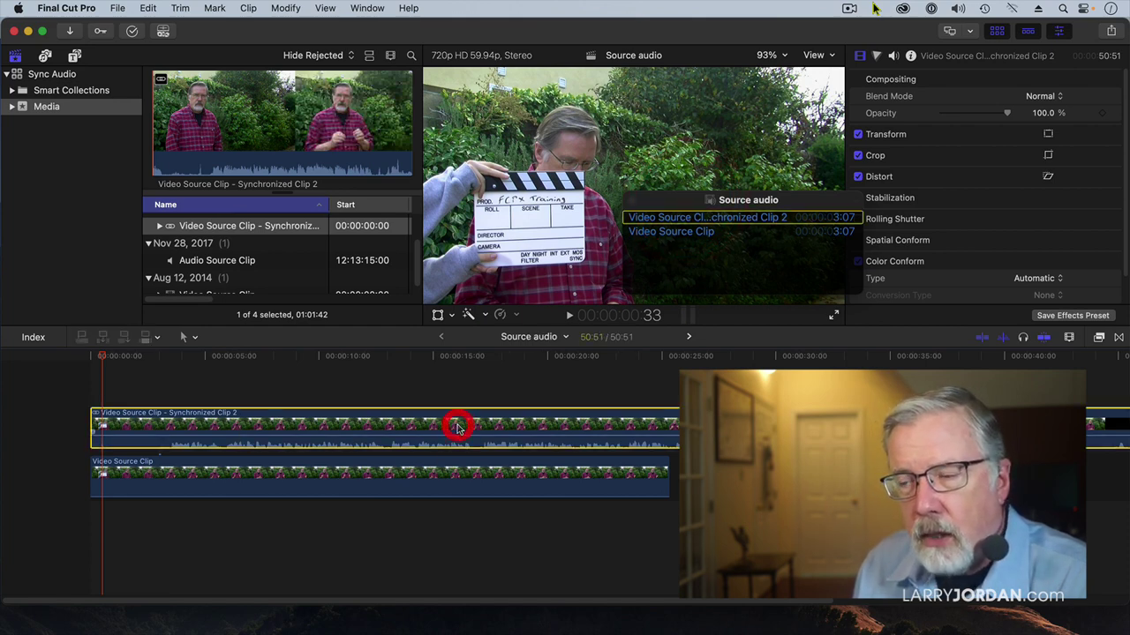
{"action": "left_click", "coordinate": [459, 476]}
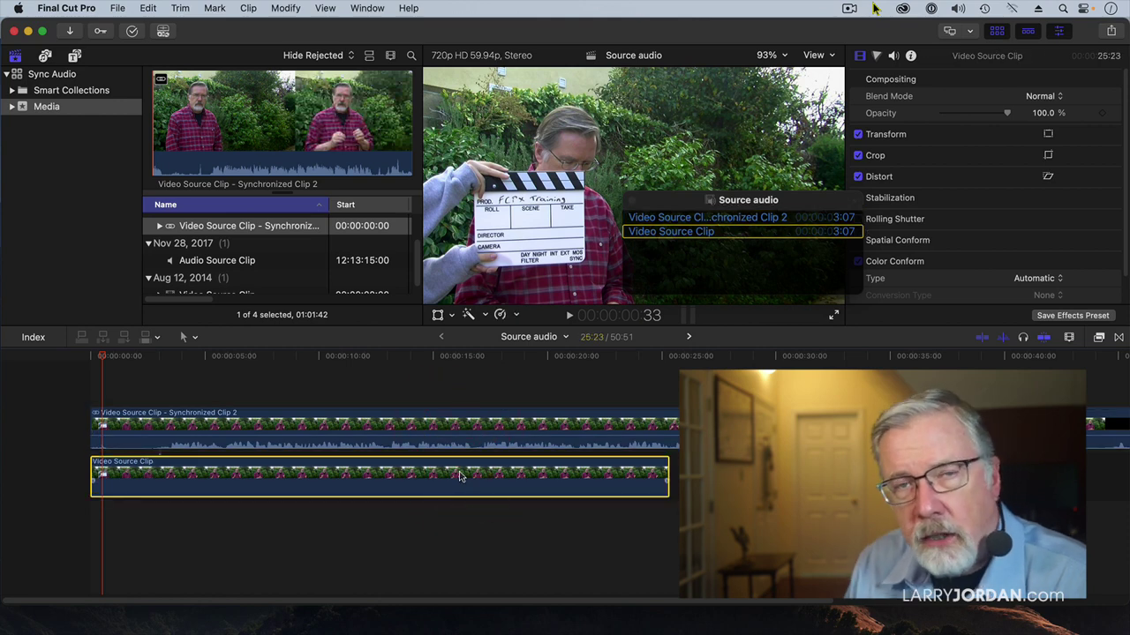